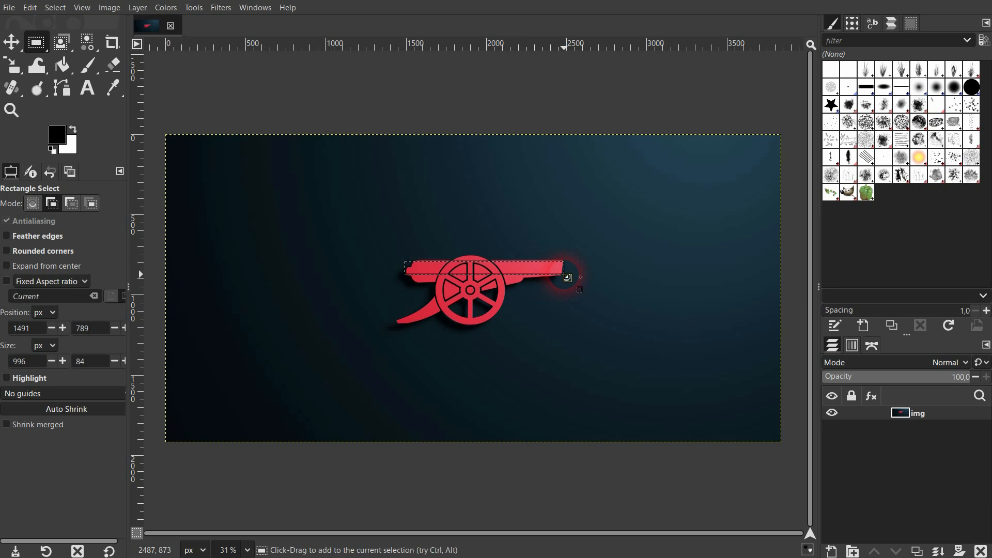
Step: Add an elliptical selection about 309 × 355 px over the cannon's wheel to the existing rectangular selection
left_click(92, 204)
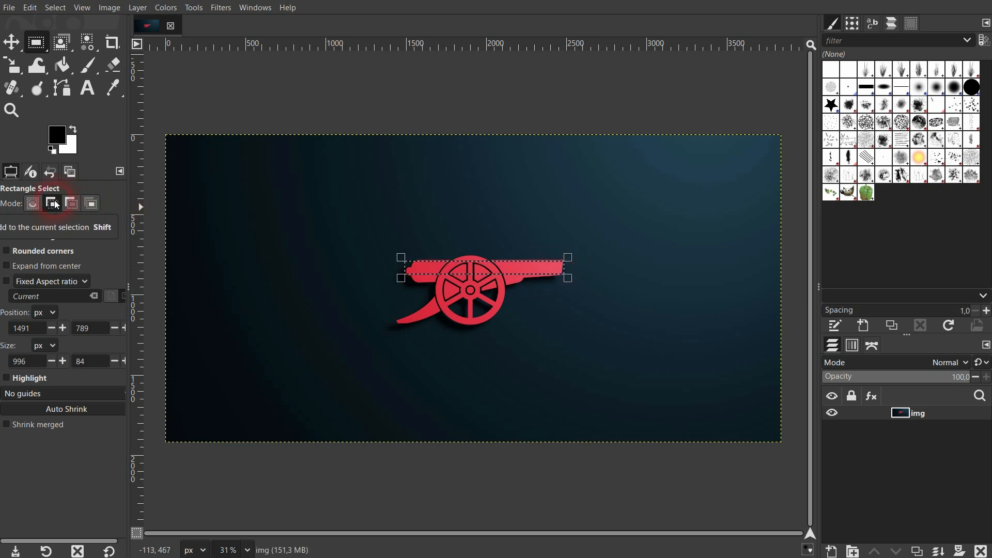
left_click(54, 150)
right_click(37, 43)
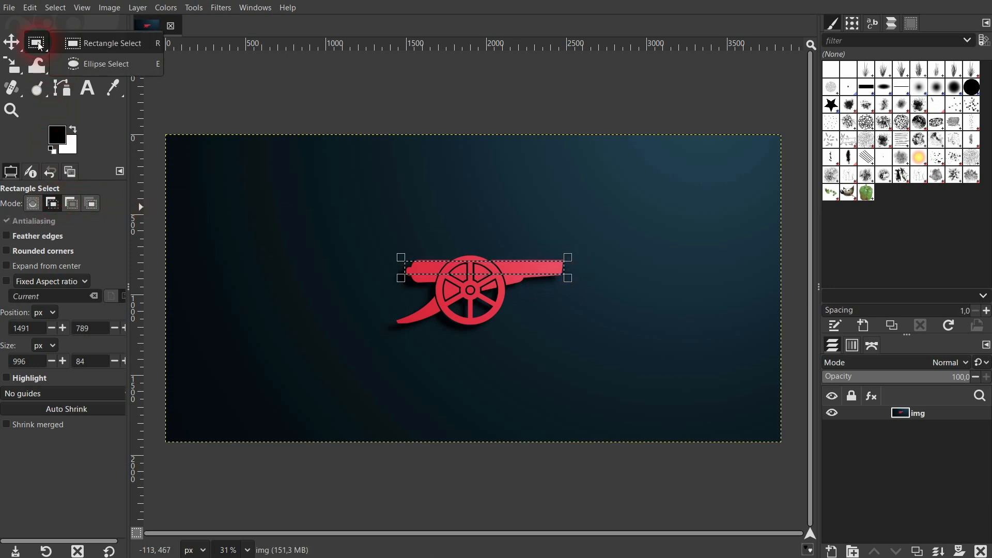
left_click(99, 62)
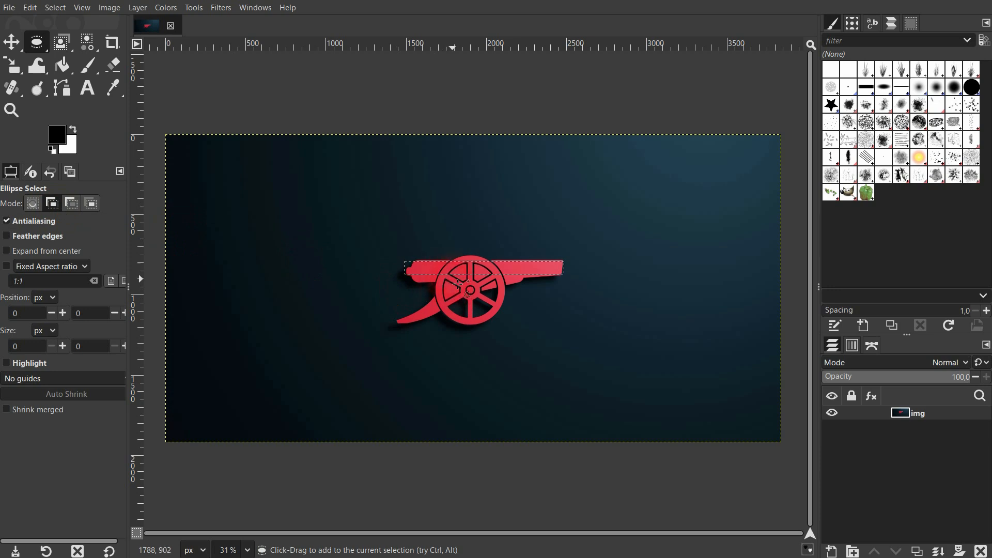
left_click_drag(450, 266, 506, 330)
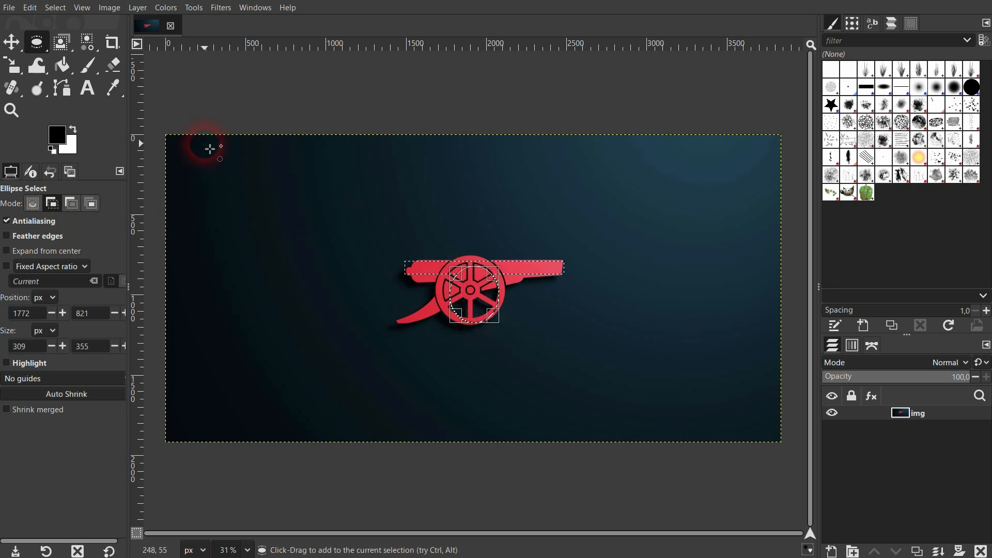
Step: Switch to the Move tool and clear the combined rectangle and ellipse selection
left_click(12, 42)
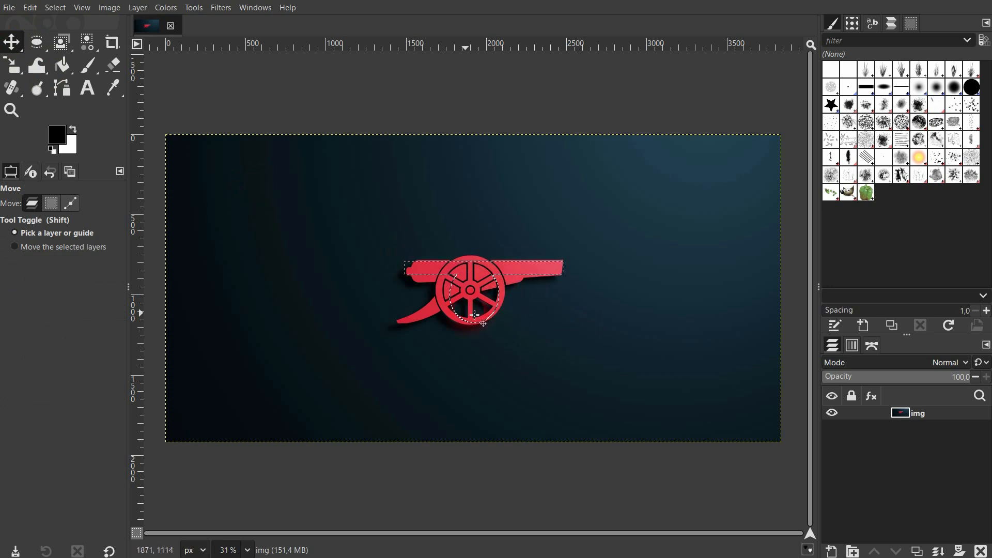
left_click(60, 14)
left_click(77, 38)
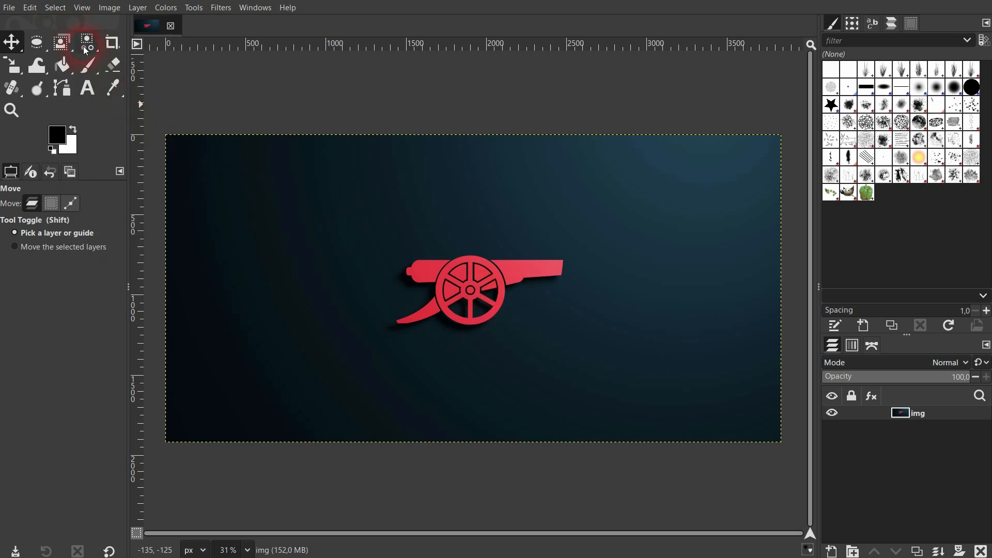
Step: Activate the Select by Color tool and show the Tool Options dialog
left_click_drag(84, 46, 190, 65)
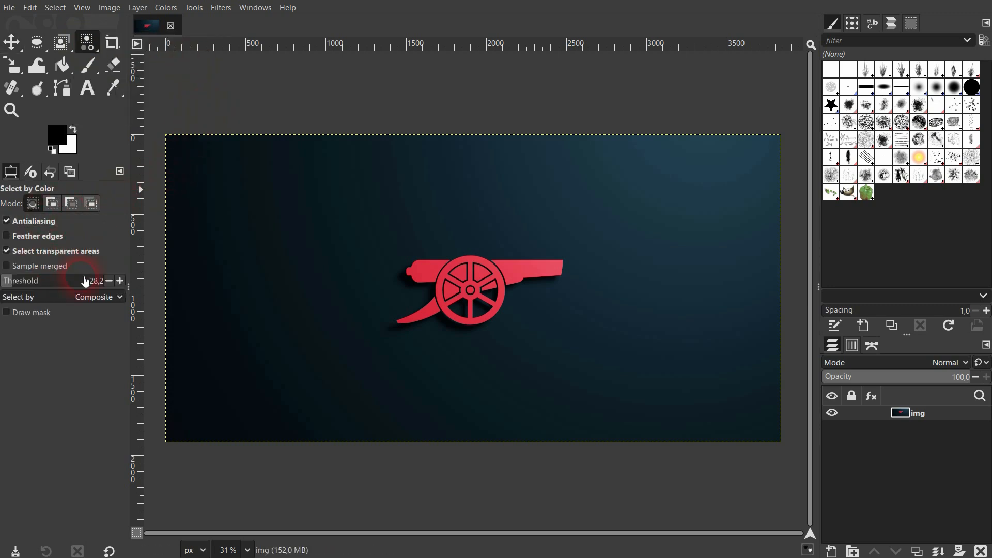
left_click(249, 8)
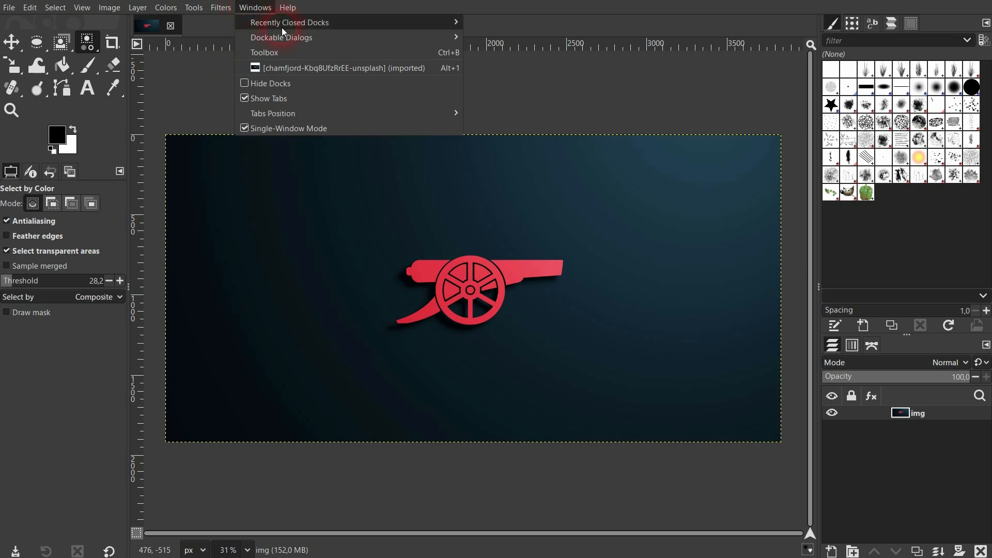
left_click(297, 39)
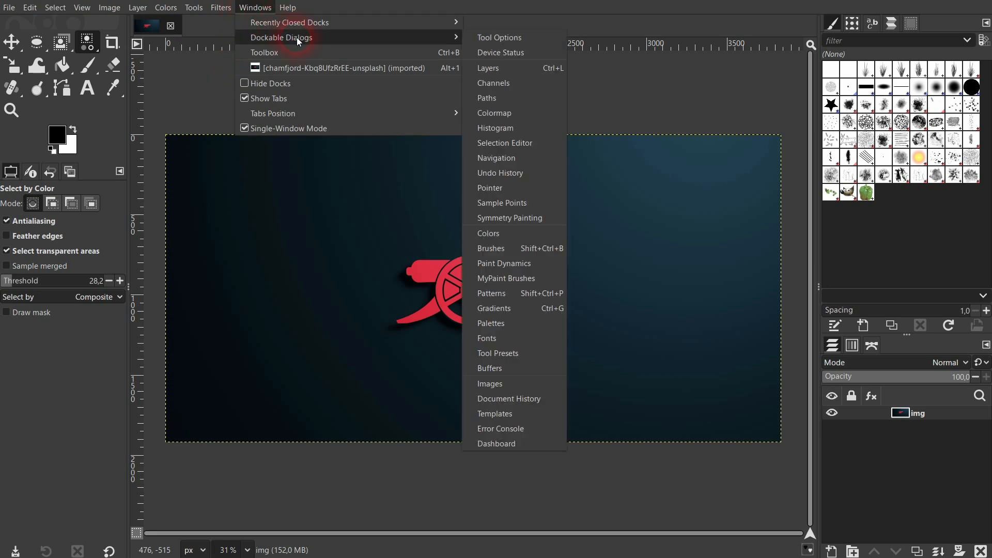
left_click(539, 40)
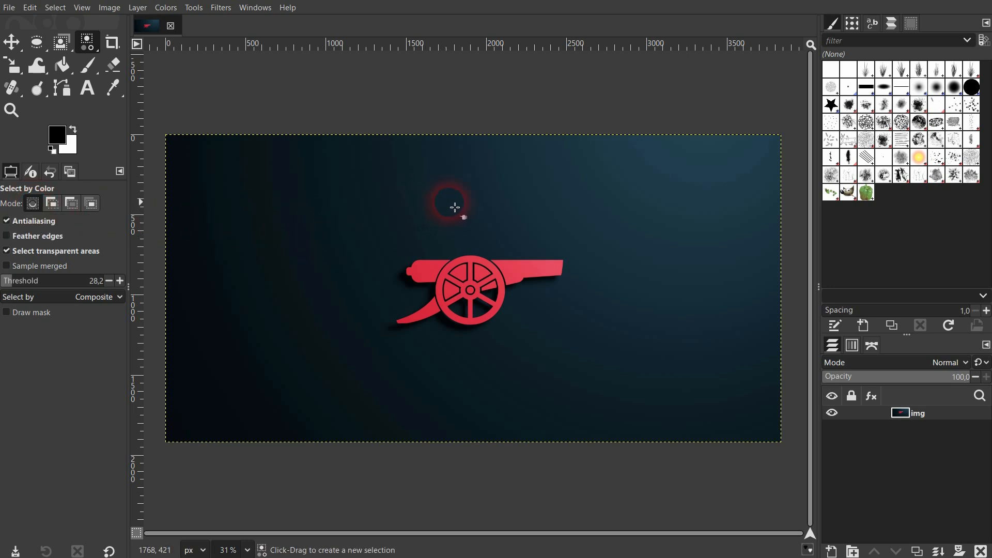
Step: Try color selections on the red cannon and on several different tones of the dark background
left_click(532, 276)
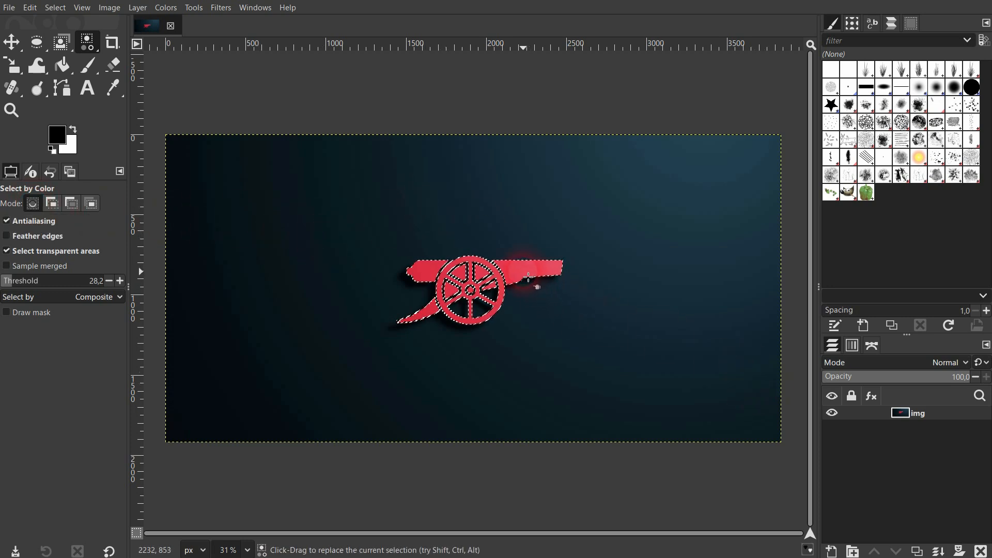
scroll(475, 306, "up", 4)
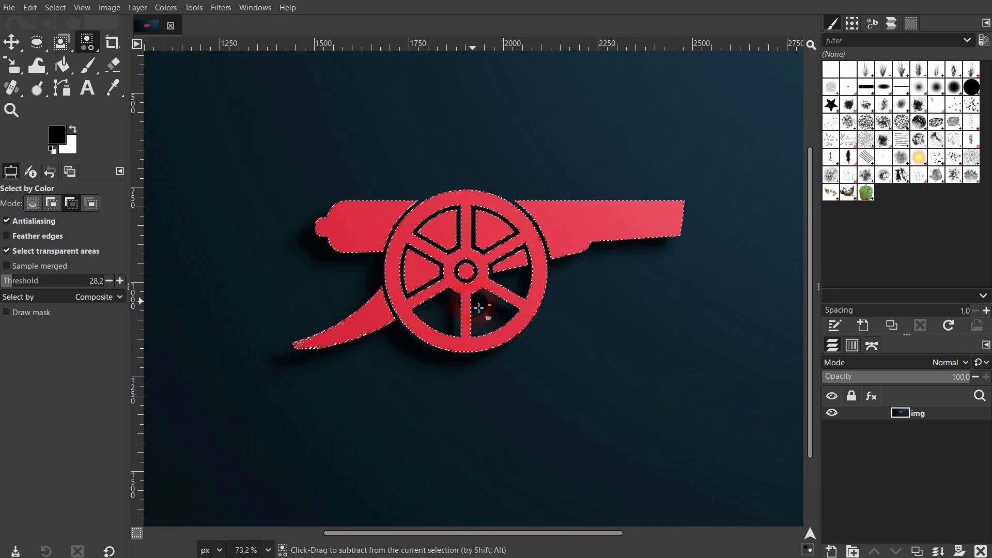
scroll(478, 308, "down", 3)
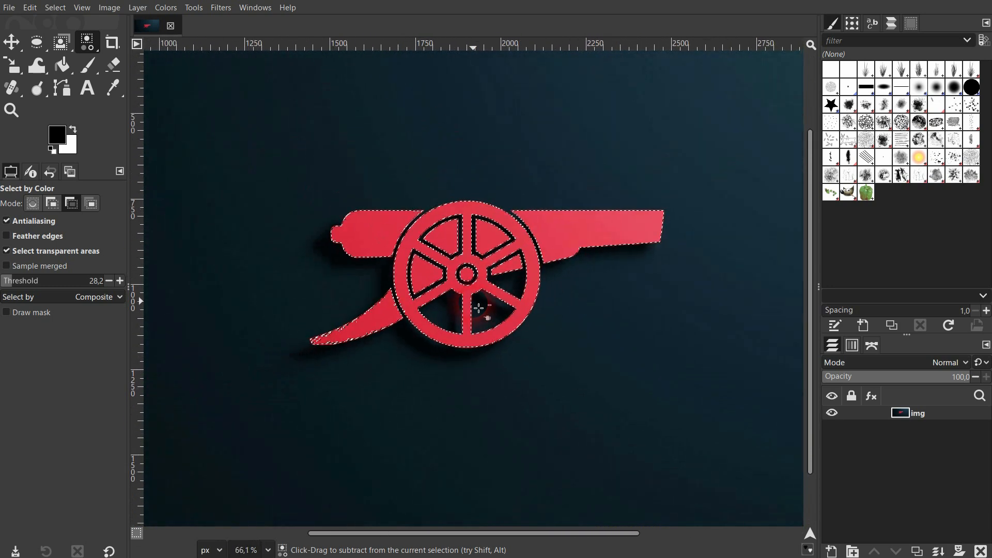
left_click(737, 253)
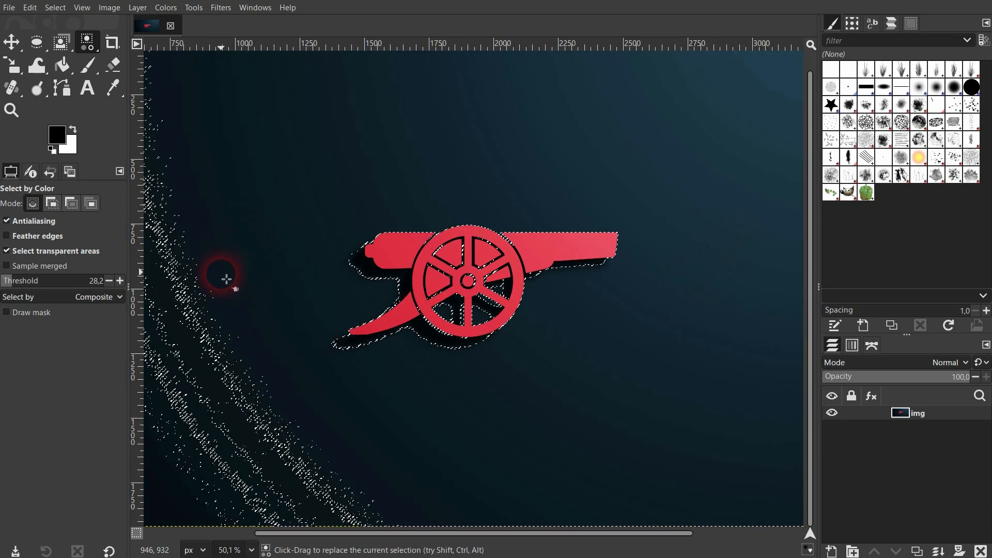
scroll(250, 325, "down", 3)
scroll(251, 331, "down", 2)
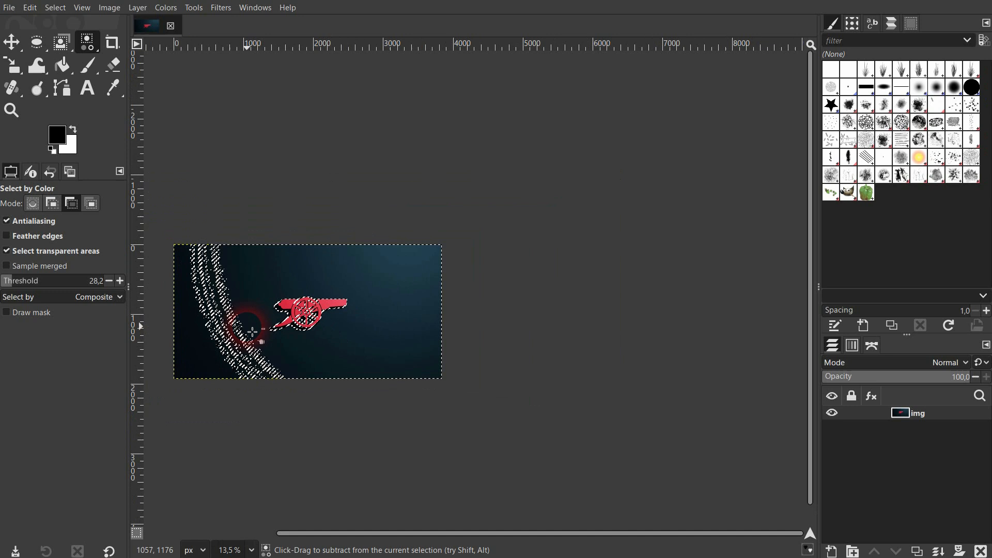
left_click(201, 357)
scroll(279, 331, "up", 3)
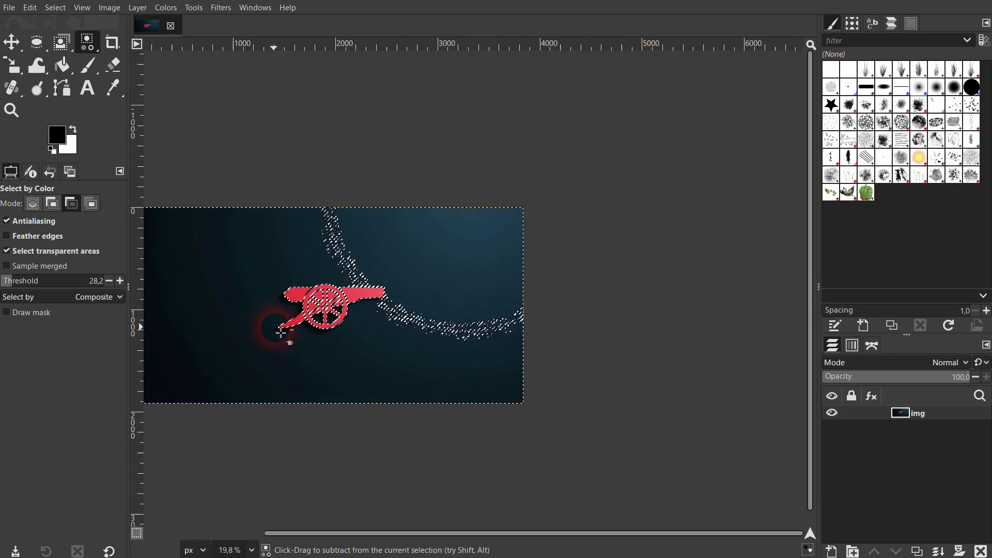
left_click(429, 268)
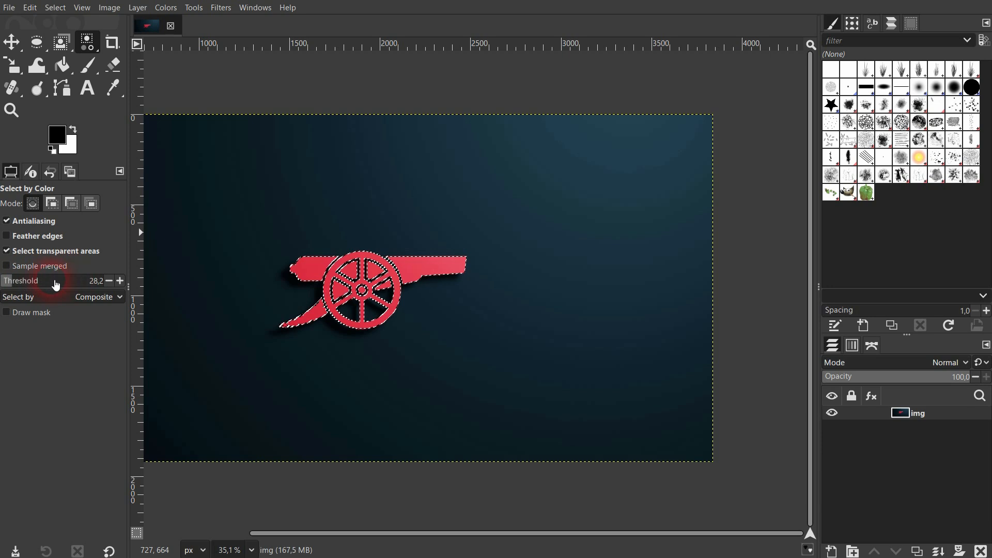
Step: Set the color selection threshold to 128.1 and select the whole background around the cannon
left_click_drag(33, 280, 50, 281)
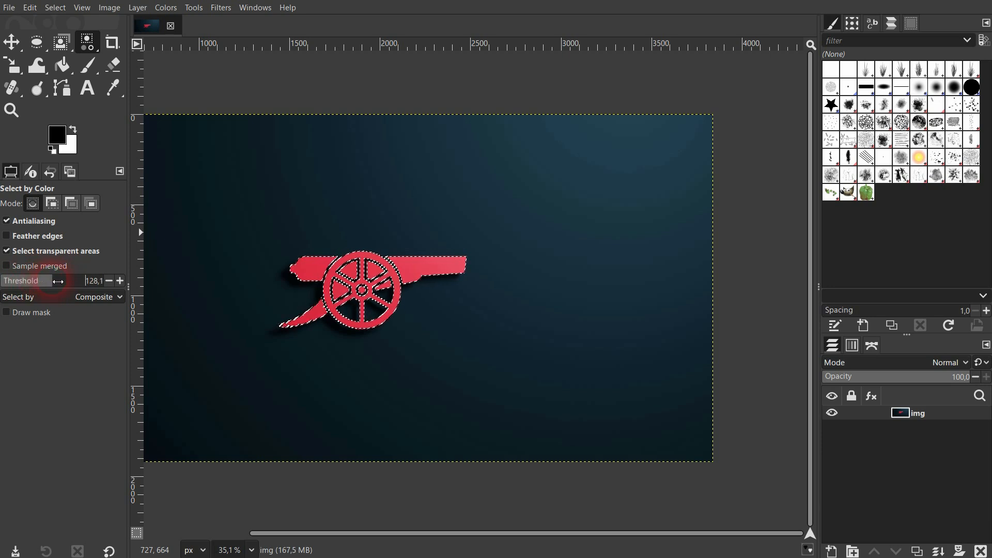
scroll(563, 227, "down", 5)
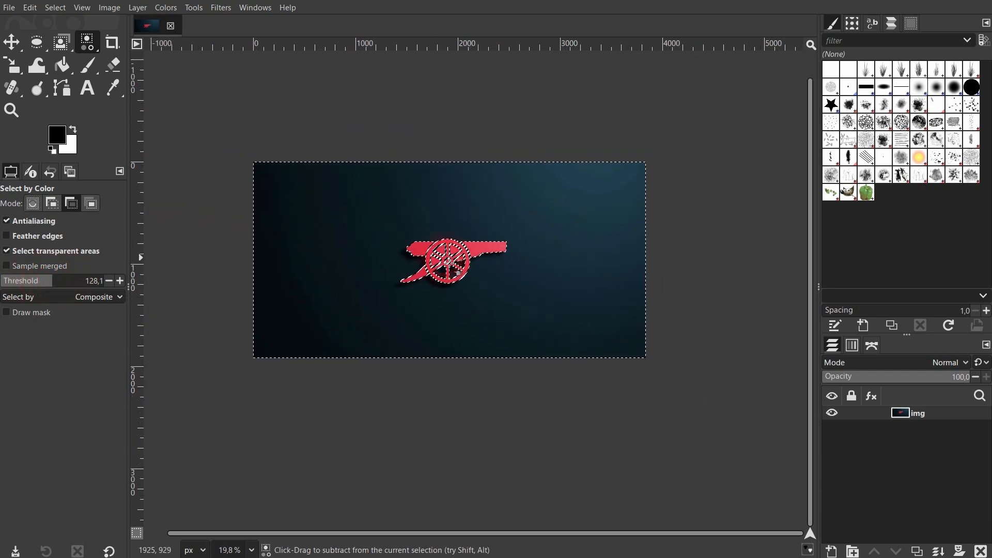
scroll(522, 170, "up", 4)
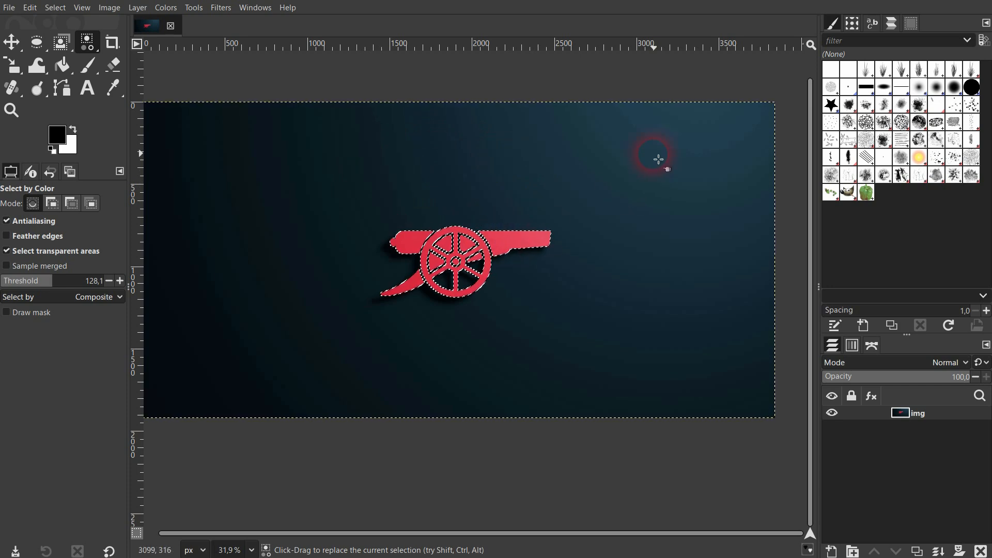
Step: Select the lighter blue background area by color at a threshold of 21.8, and again at 7.7
left_click_drag(76, 285, 37, 282)
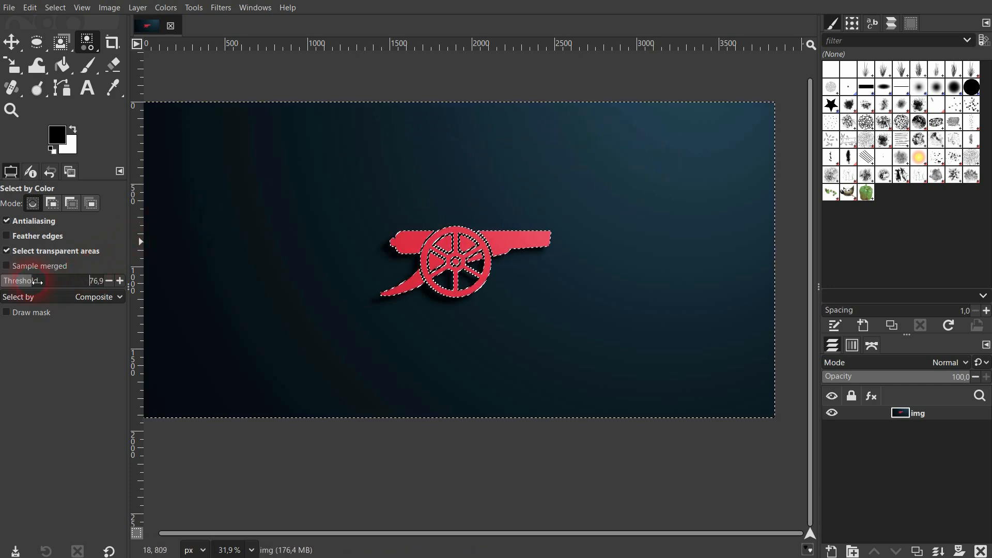
left_click(598, 189)
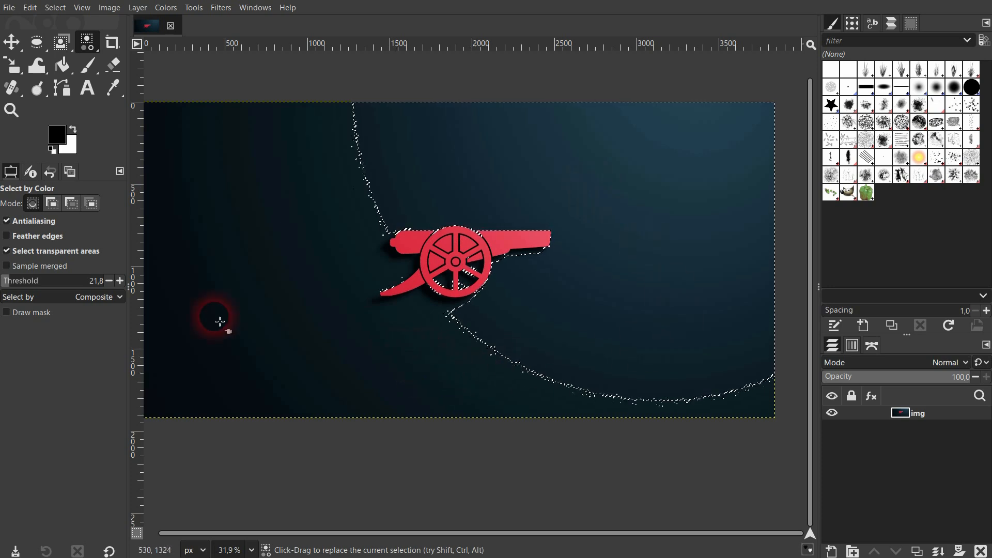
left_click_drag(7, 290, 5, 284)
left_click(701, 144)
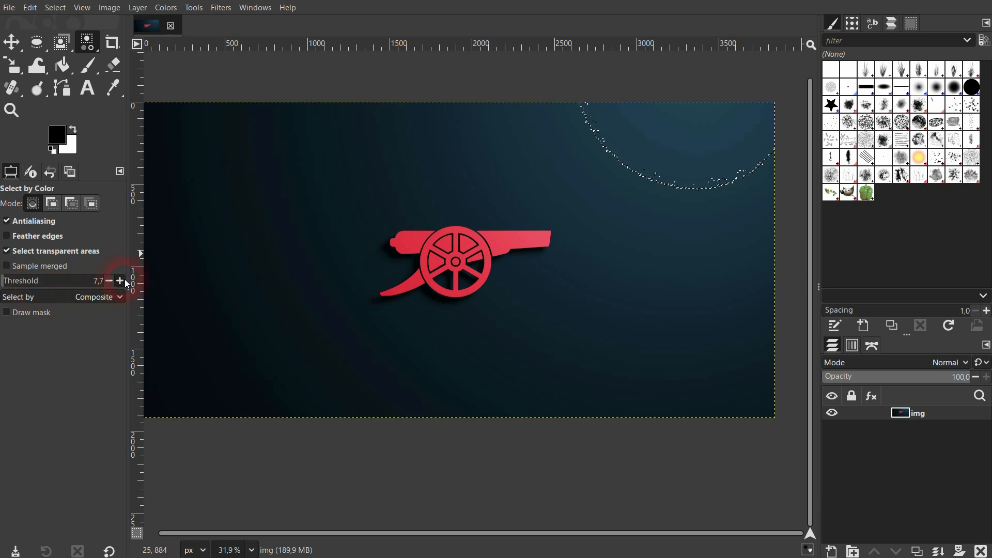
Step: Try the threshold limits of 255 and 0, and select the background by color at 130.7
left_click_drag(33, 284, 135, 281)
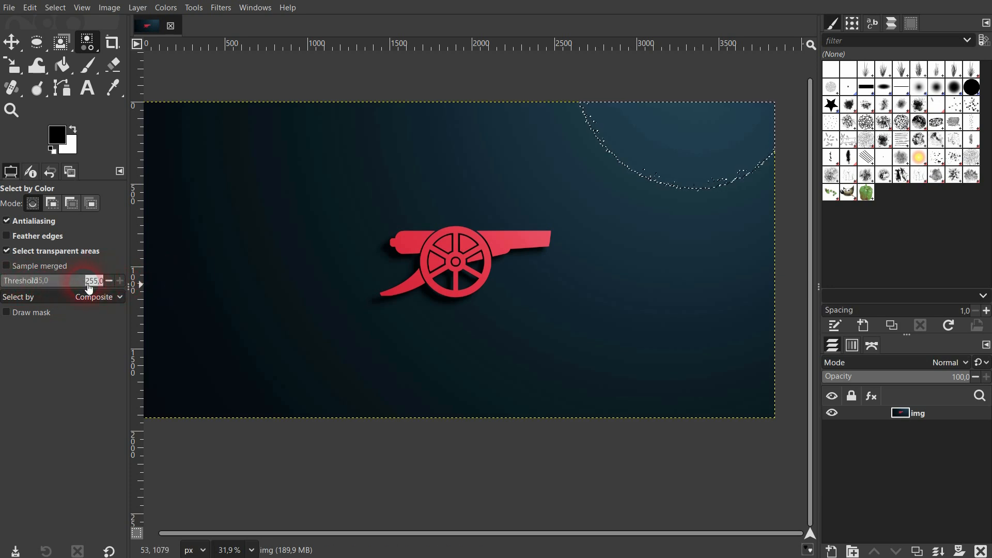
key("BackSpace")
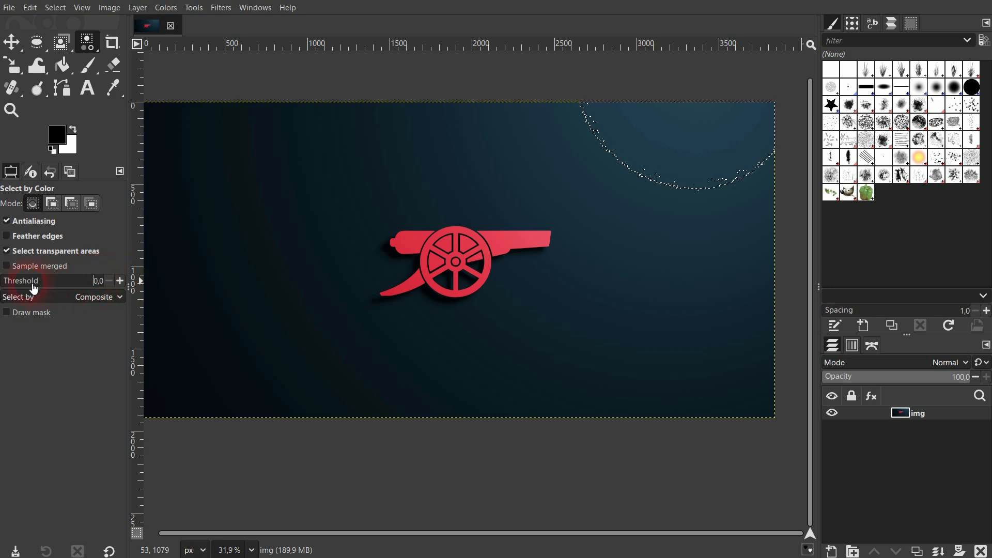
left_click_drag(34, 285, 54, 282)
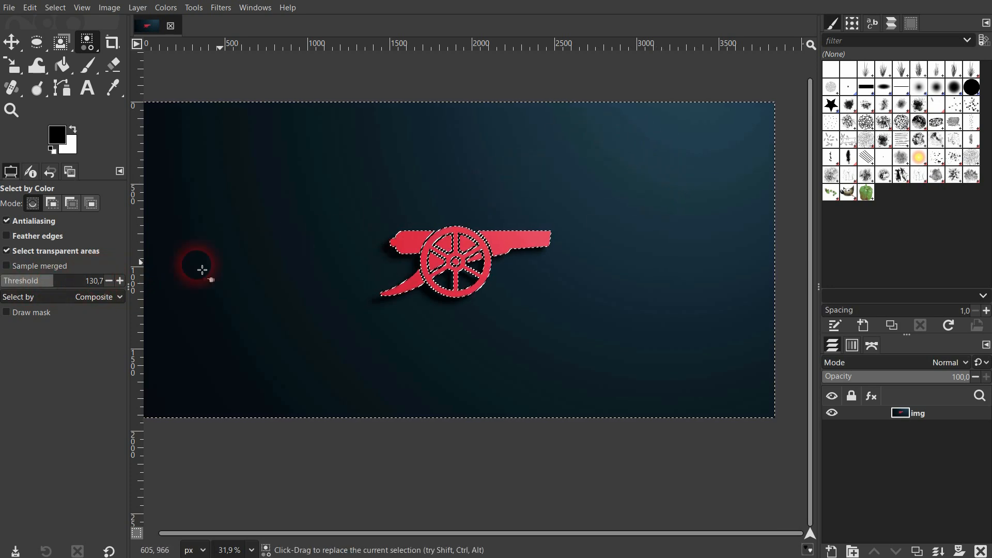
Step: Select the red cannon by color at a threshold of 64.1, and again at 7.7
left_click_drag(33, 285, 28, 283)
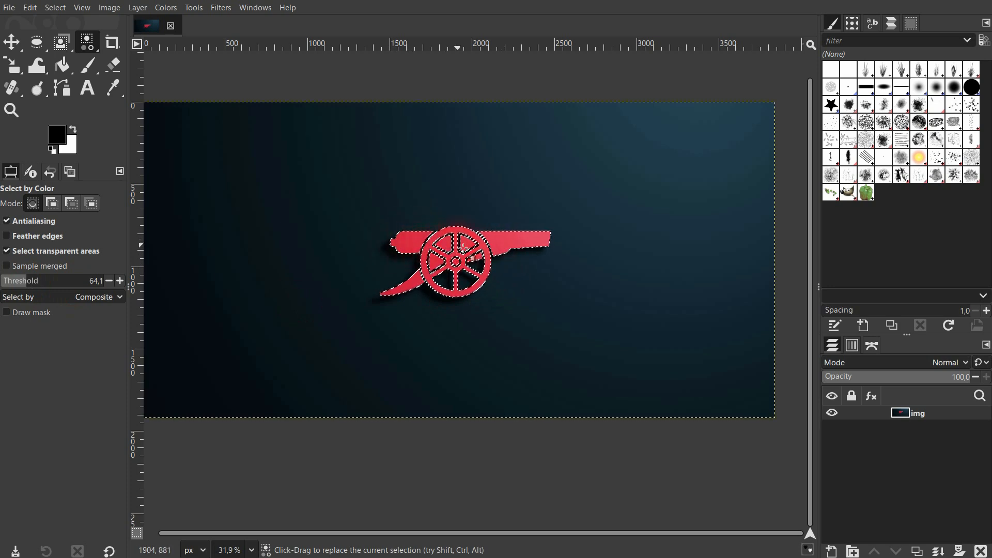
left_click_drag(9, 286, 5, 285)
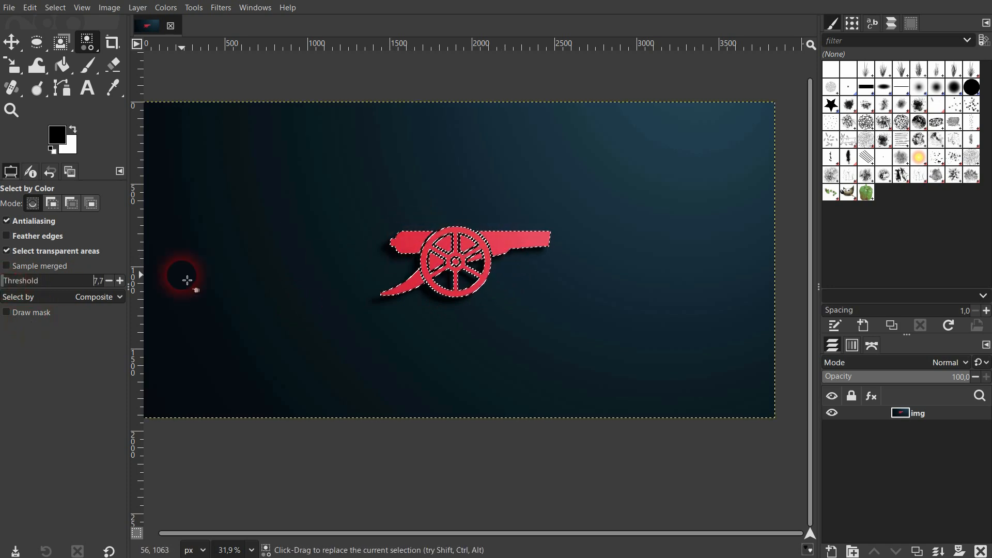
scroll(511, 248, "up", 3)
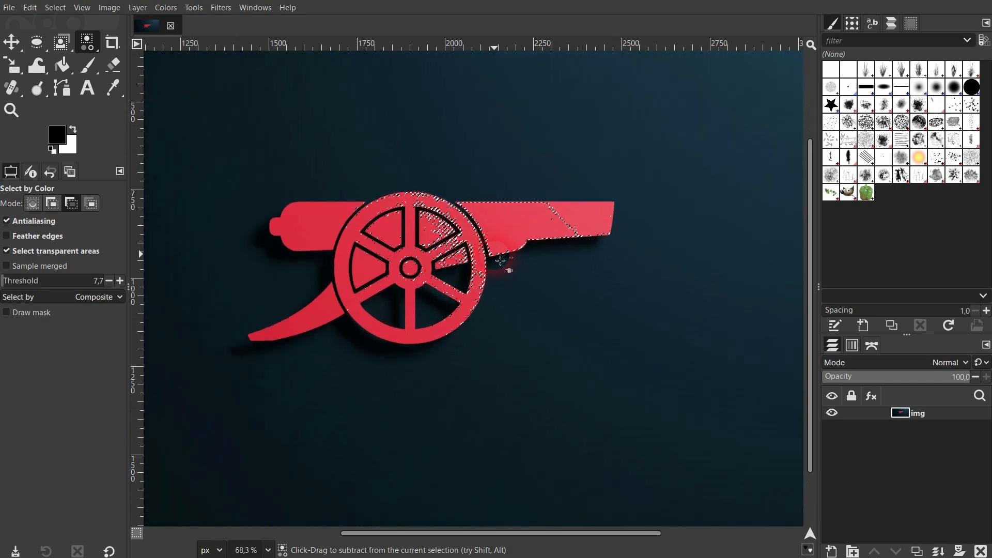
scroll(501, 261, "up", 2)
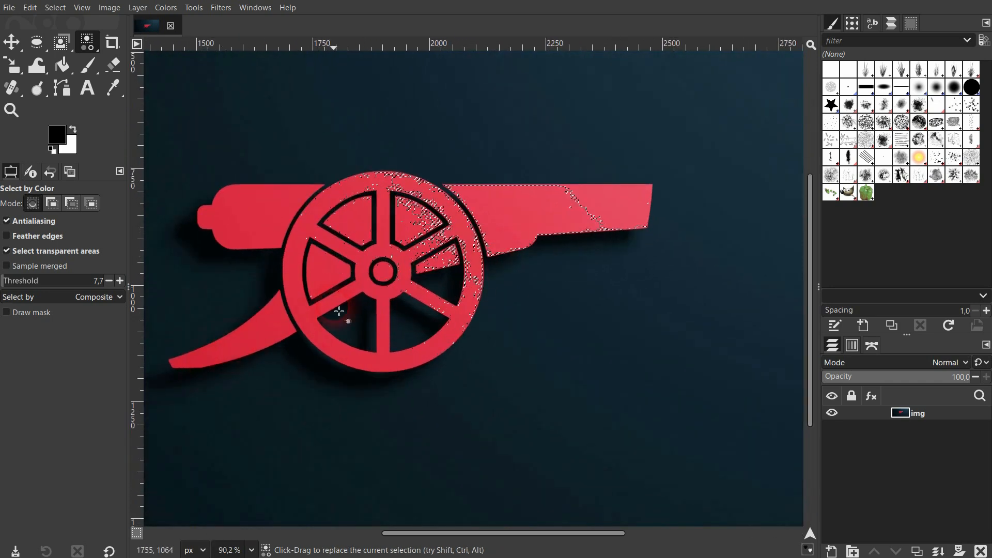
Step: Set the threshold to 53.8 and select the entire red cannon by color
left_click(28, 285)
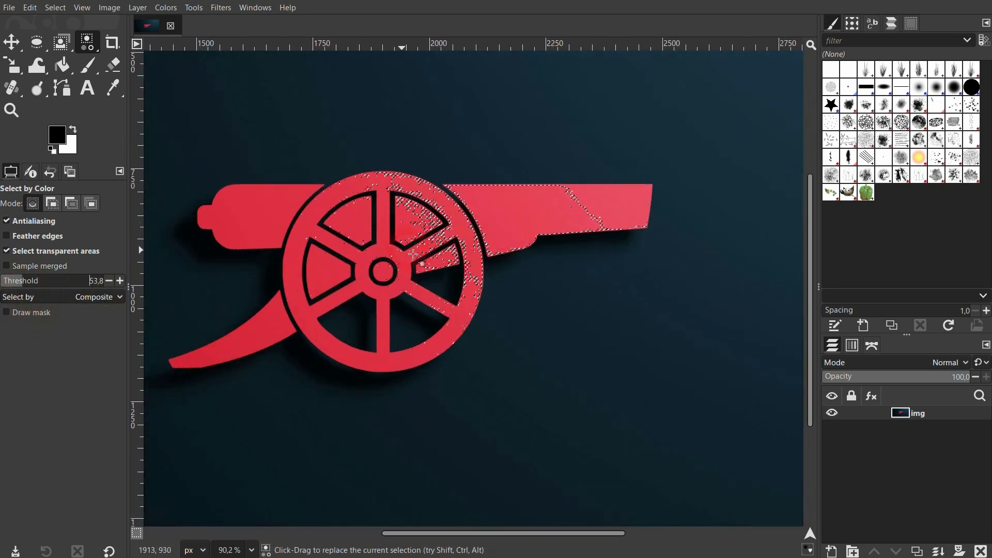
left_click(513, 223)
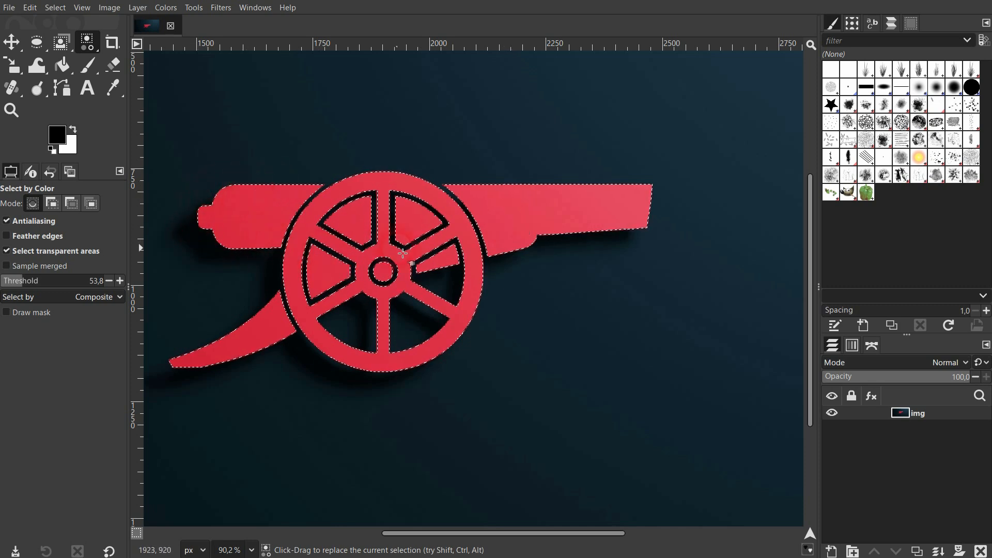
Step: Duplicate the img layer with the cannon selection active
key("ctrl")
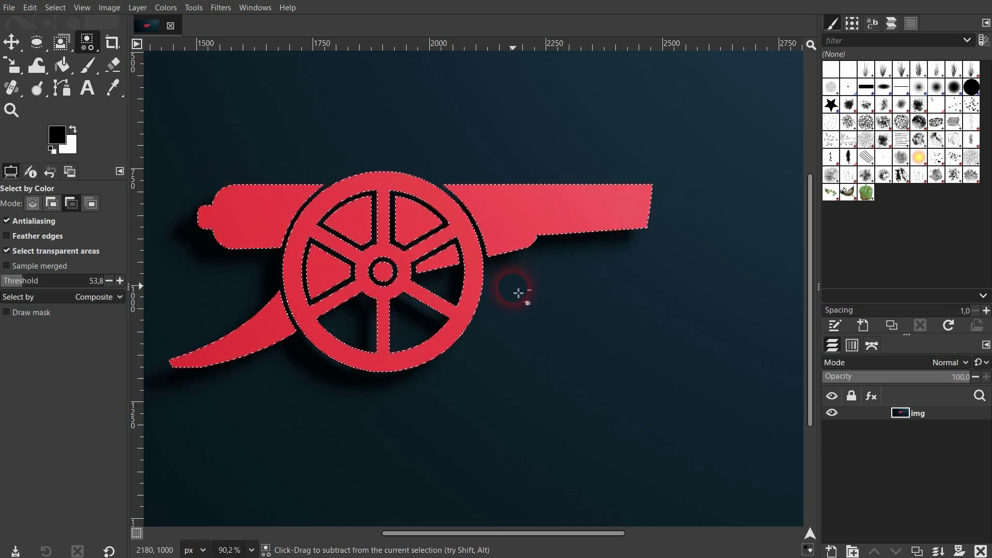
scroll(519, 293, "down", 5)
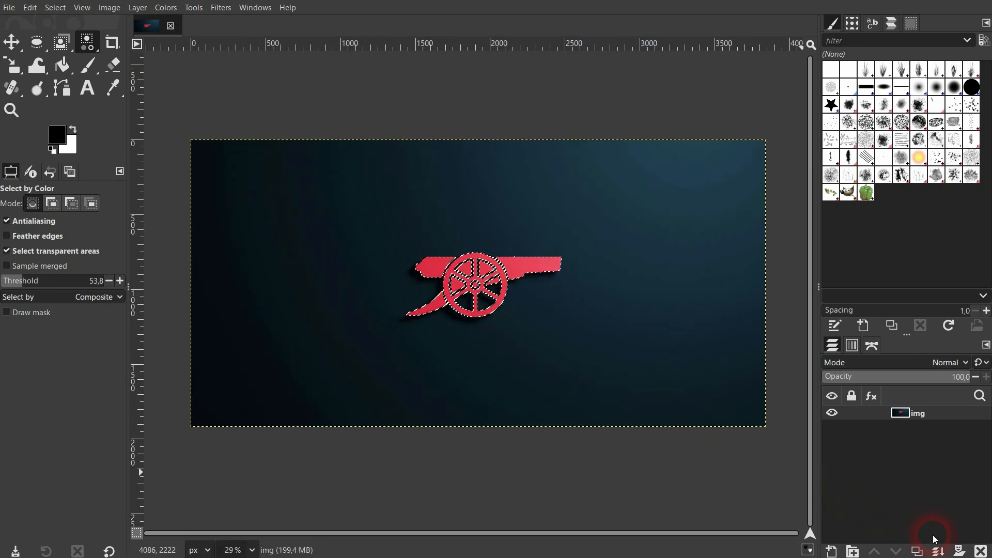
left_click(917, 551)
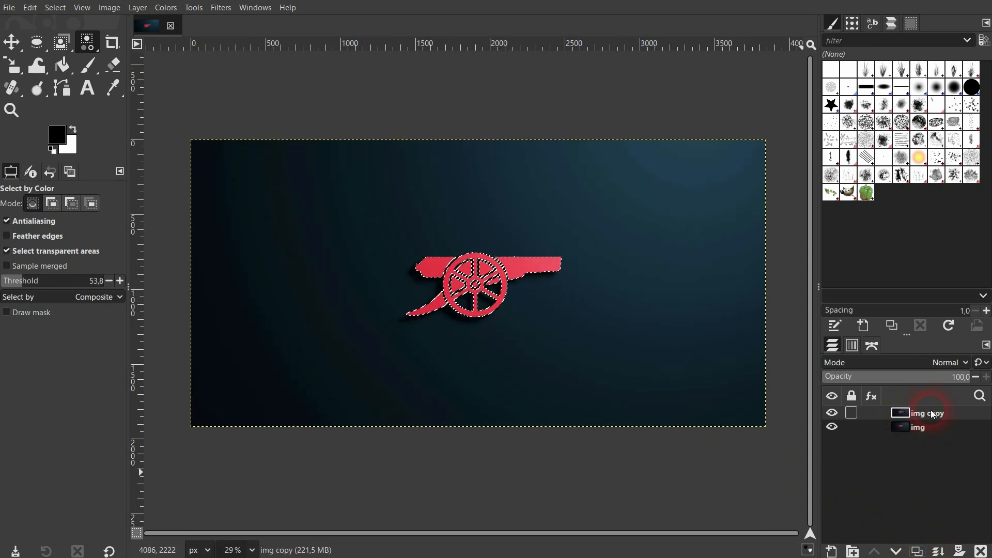
Step: Add a layer mask to the img copy layer, initialized from the current selection
left_click(959, 551)
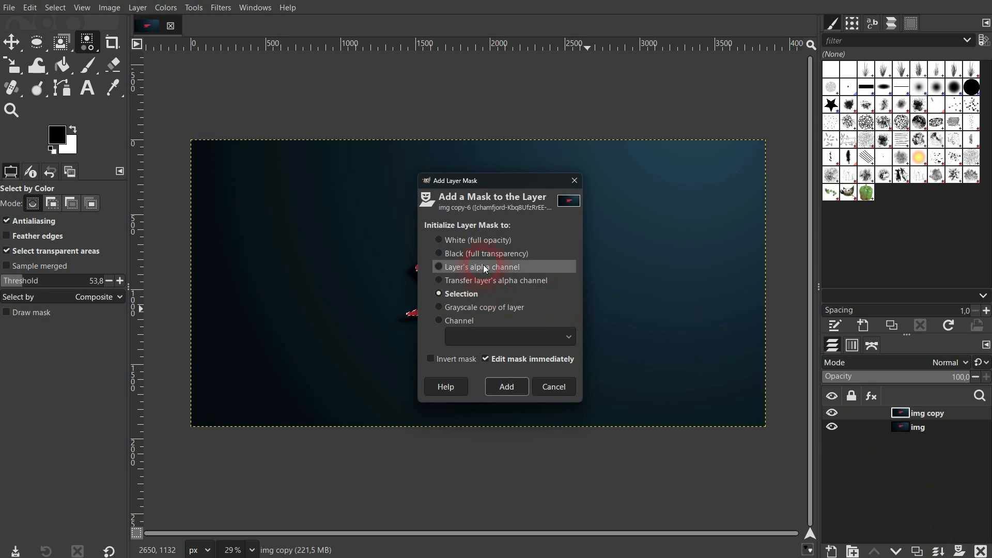
left_click(470, 251)
left_click(466, 239)
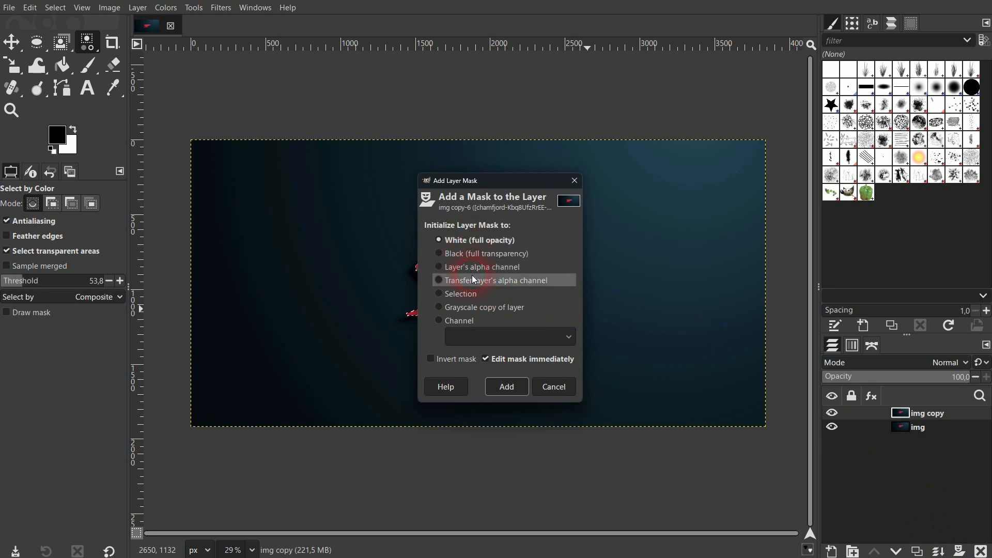
left_click(452, 295)
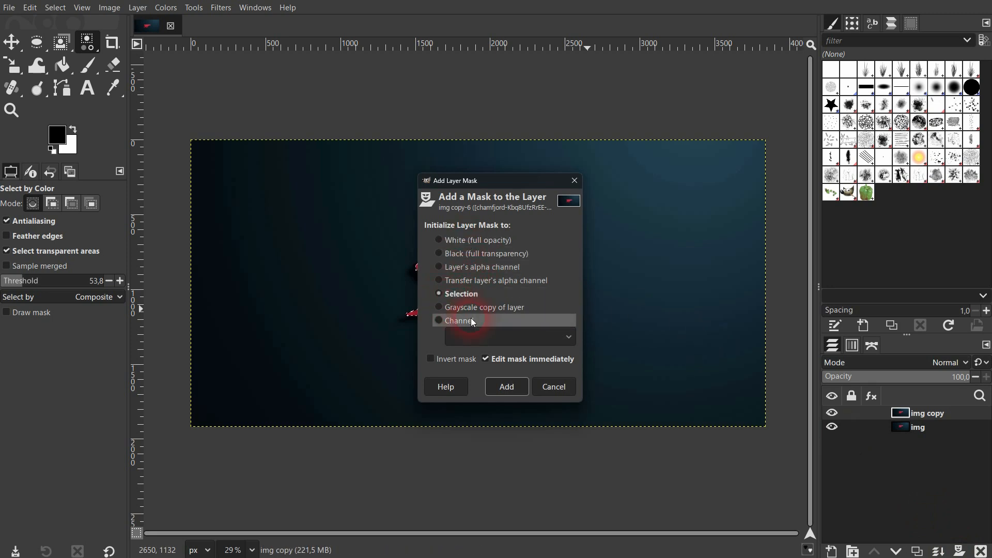
left_click(506, 386)
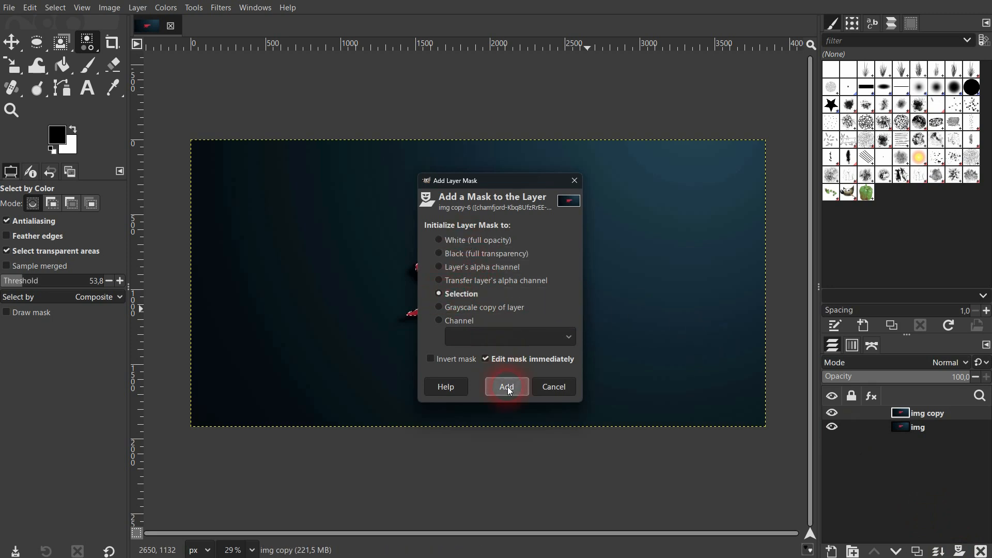
Step: Hide the original img layer and clear the selection around the cannon
left_click(832, 426)
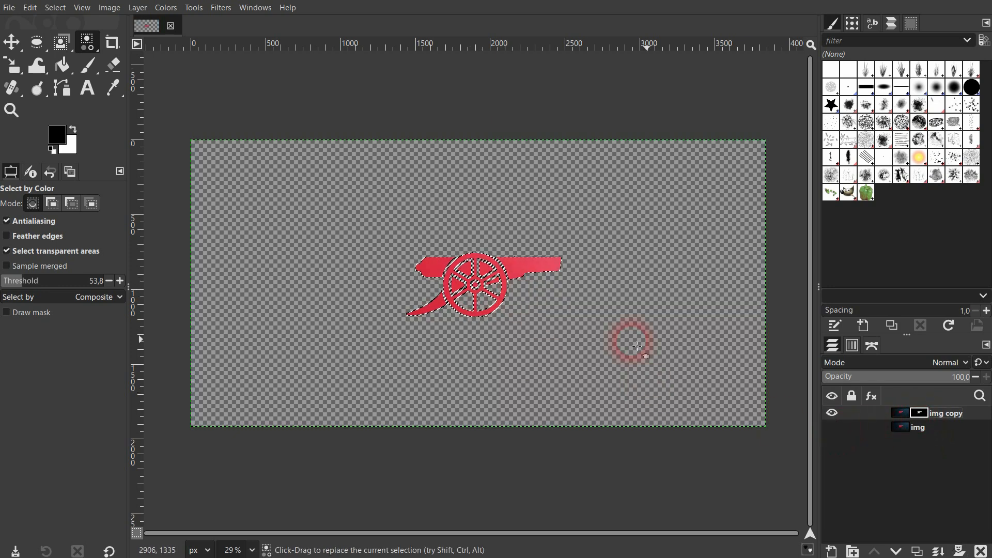
left_click(55, 8)
left_click(63, 38)
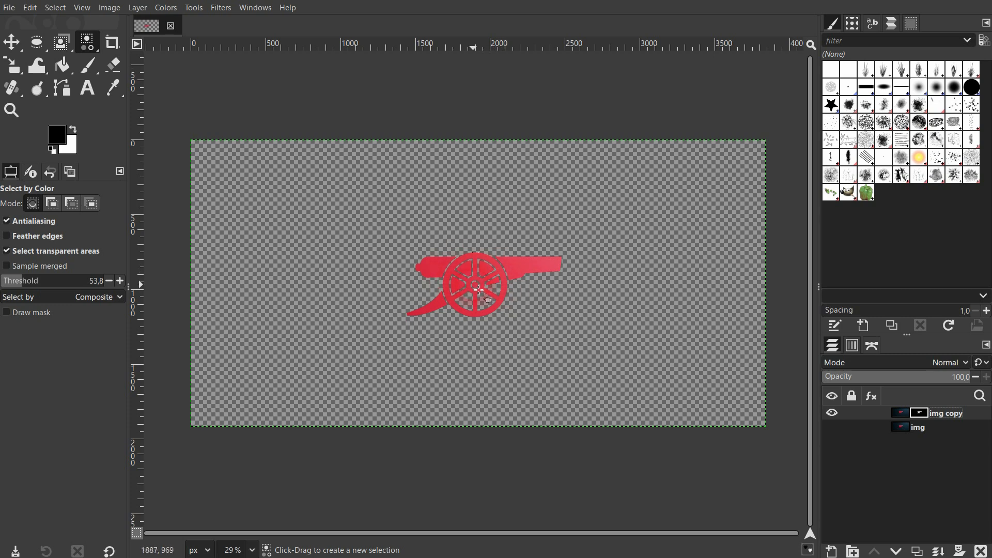
Step: Compare the masked cannon up close with the img layer shown and hidden, ending with that layer shown
scroll(479, 291, "up", 10)
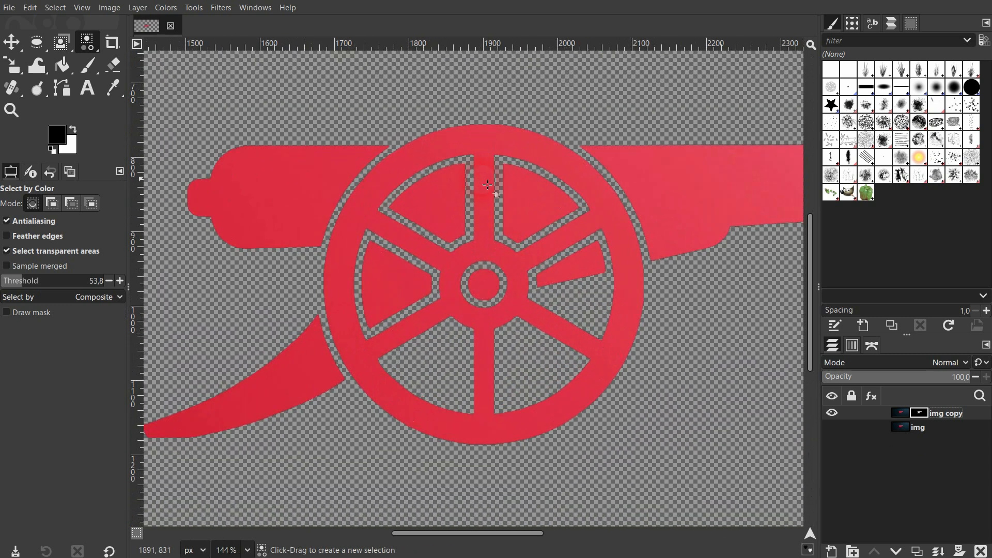
left_click(832, 427)
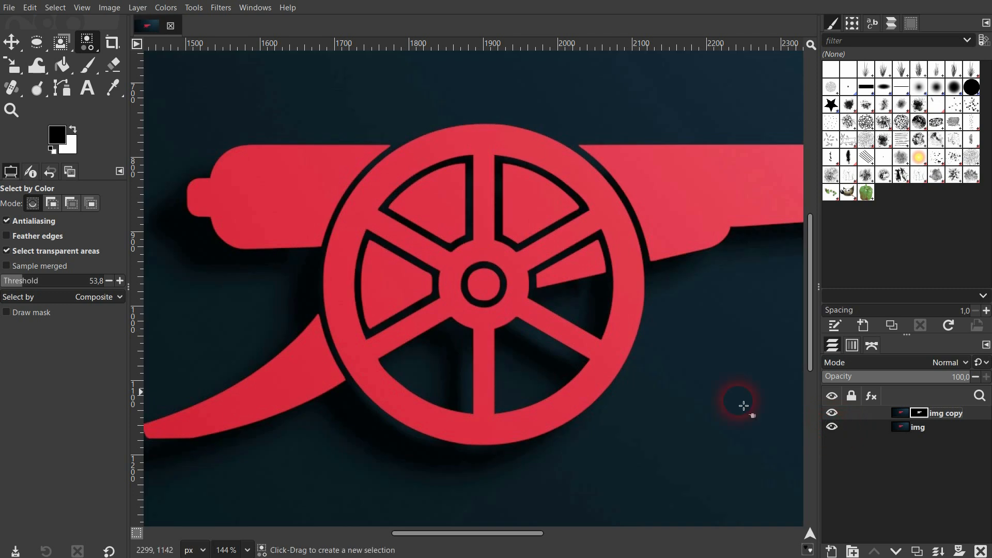
left_click(832, 427)
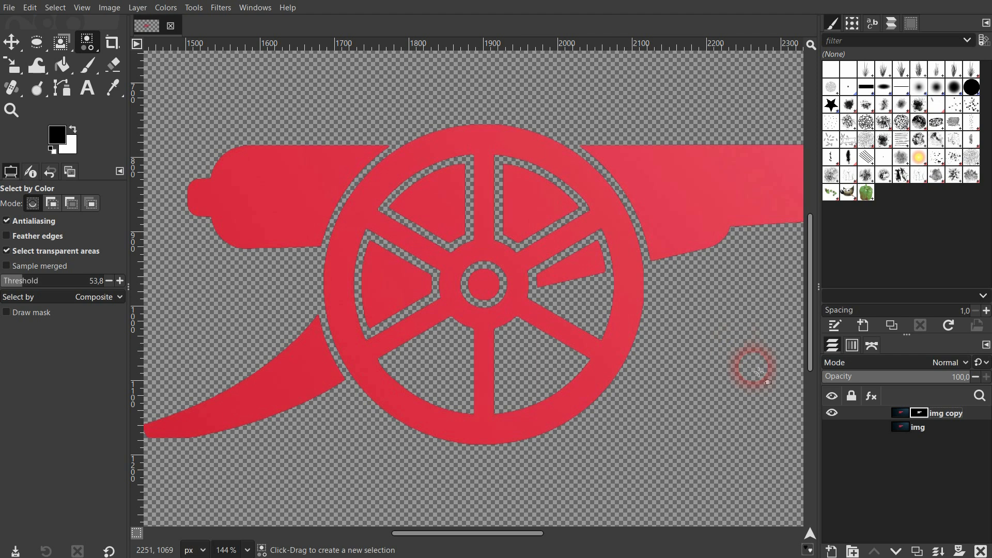
left_click(832, 427)
left_click(904, 418)
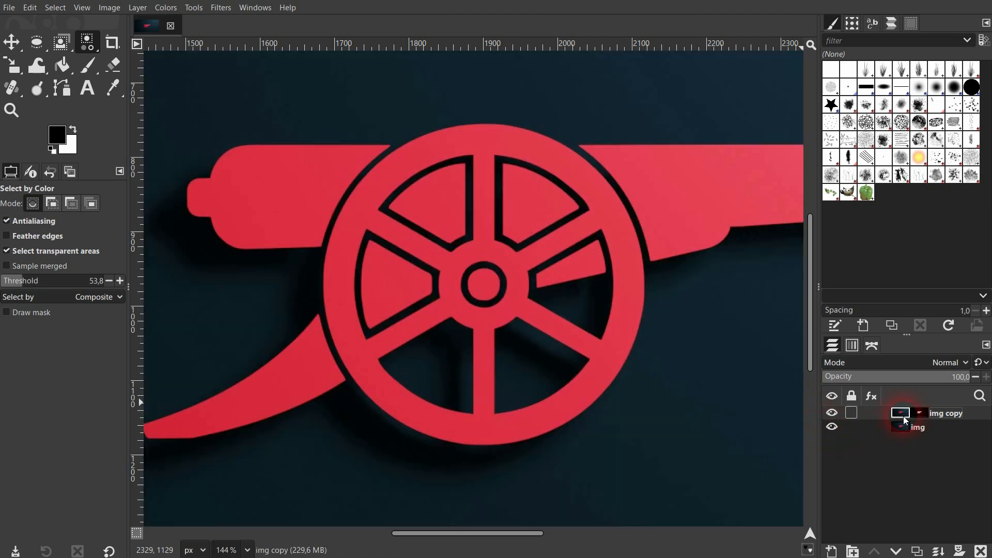
Step: Make sure the img layer is visible and fit the whole image in the window
scroll(550, 361, "down", 8, "ctrl")
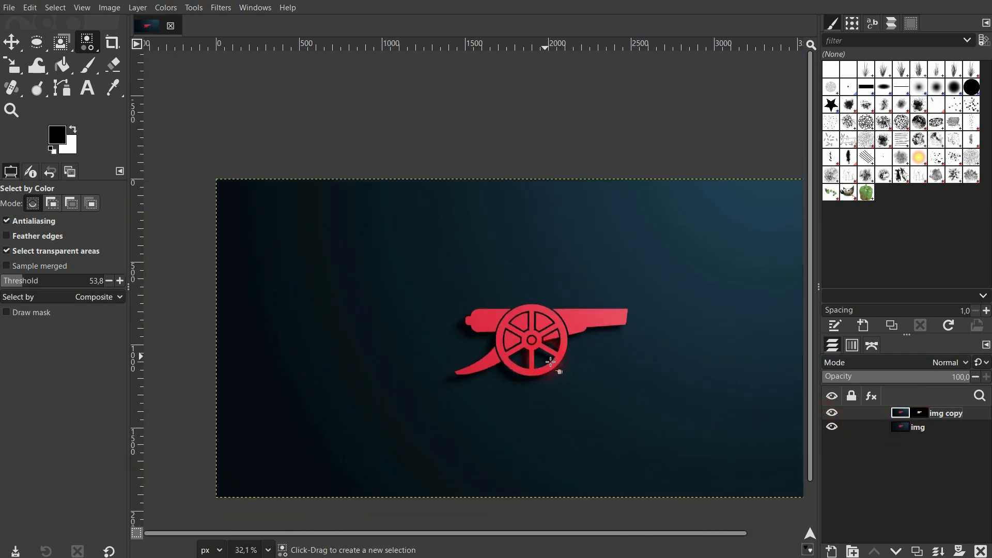
key("ctrl+shift+a")
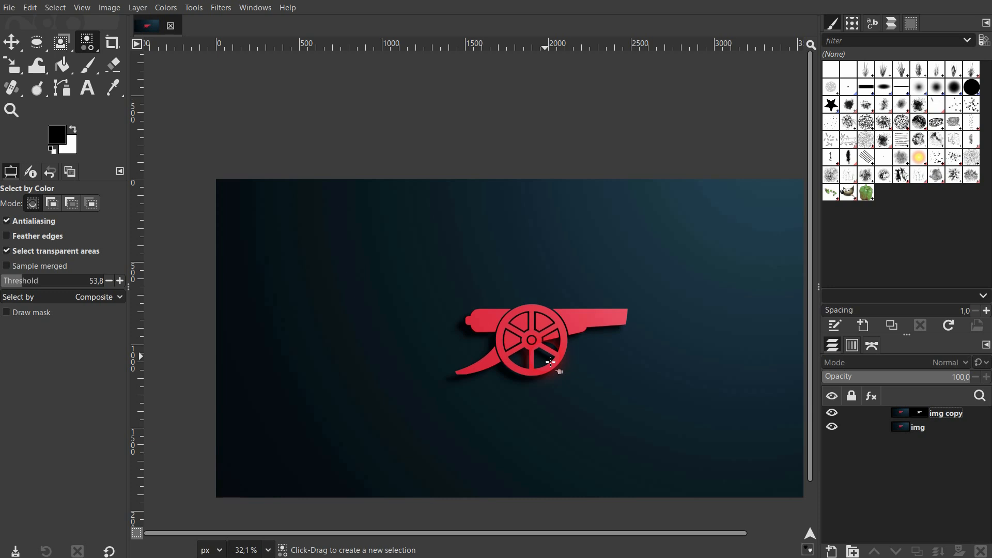
key("ctrl+z")
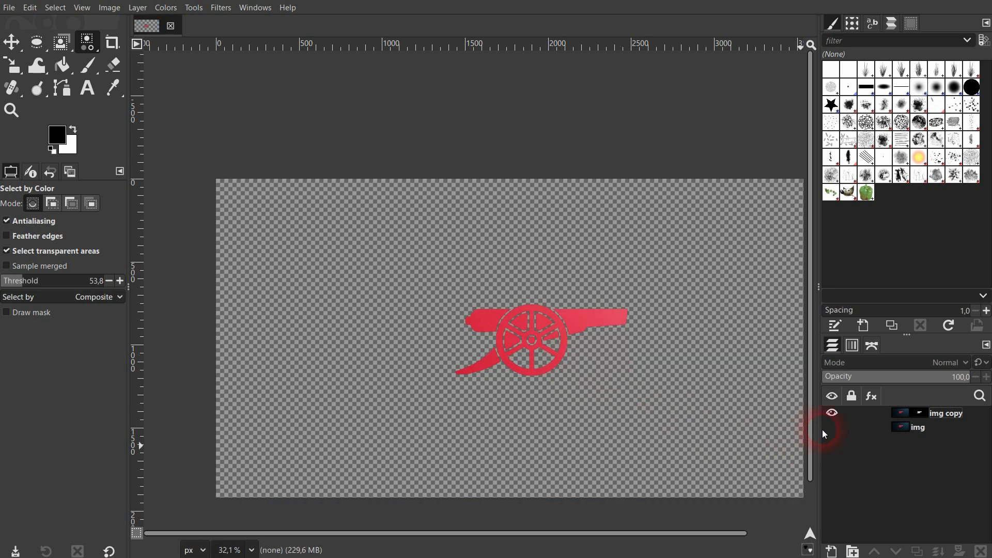
left_click(823, 430)
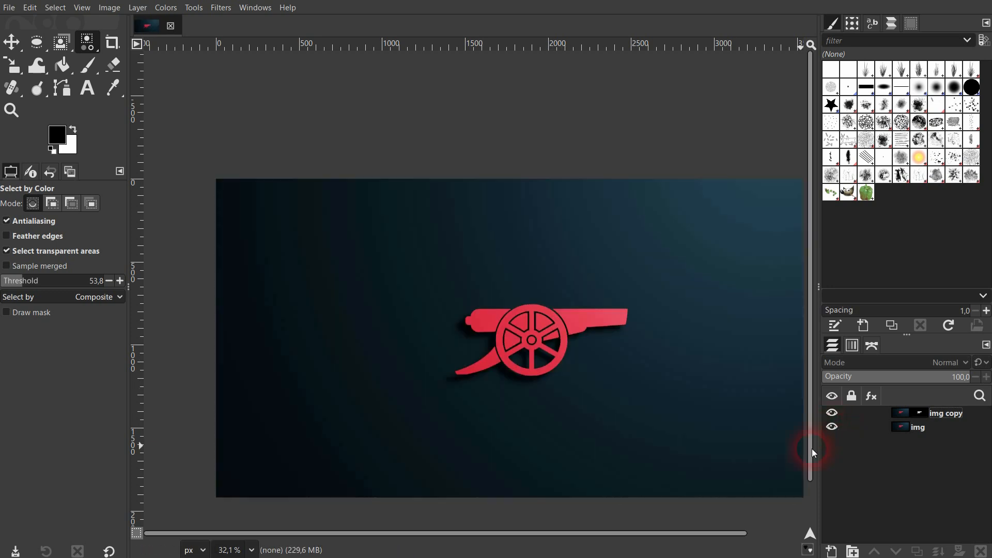
left_click(82, 8)
mouse_move(124, 63)
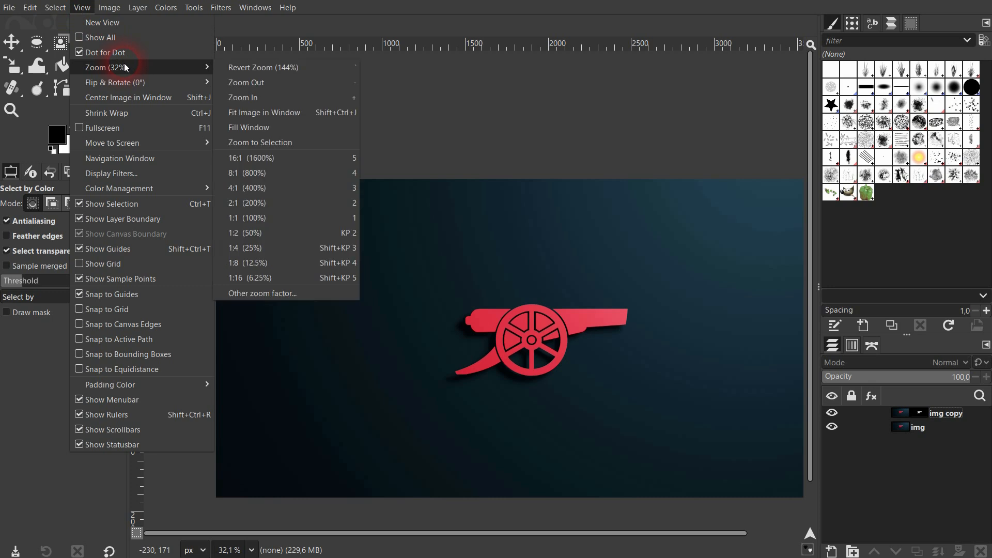
left_click(282, 115)
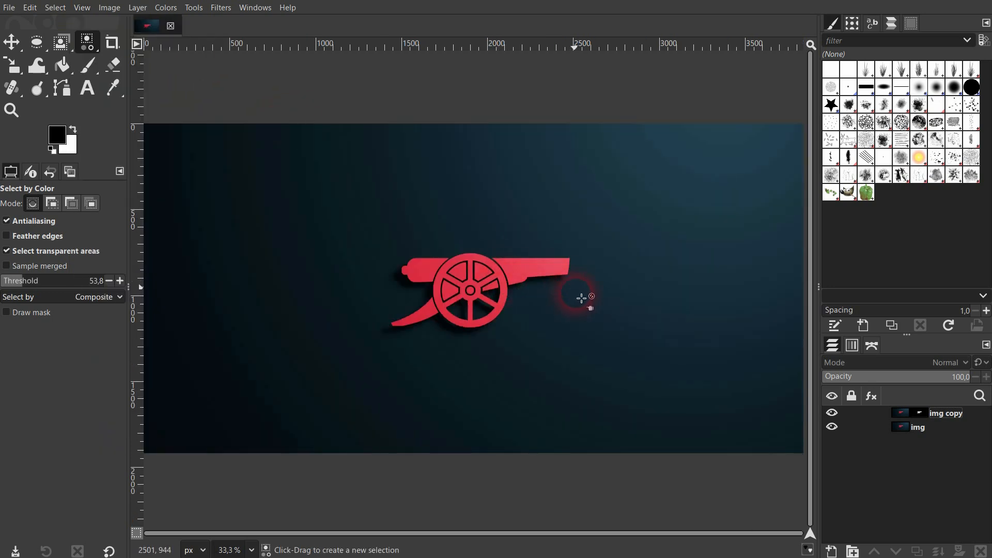
Step: Open Color Balance on the img copy layer's image rather than its mask, and check its preview off and on
left_click(905, 413)
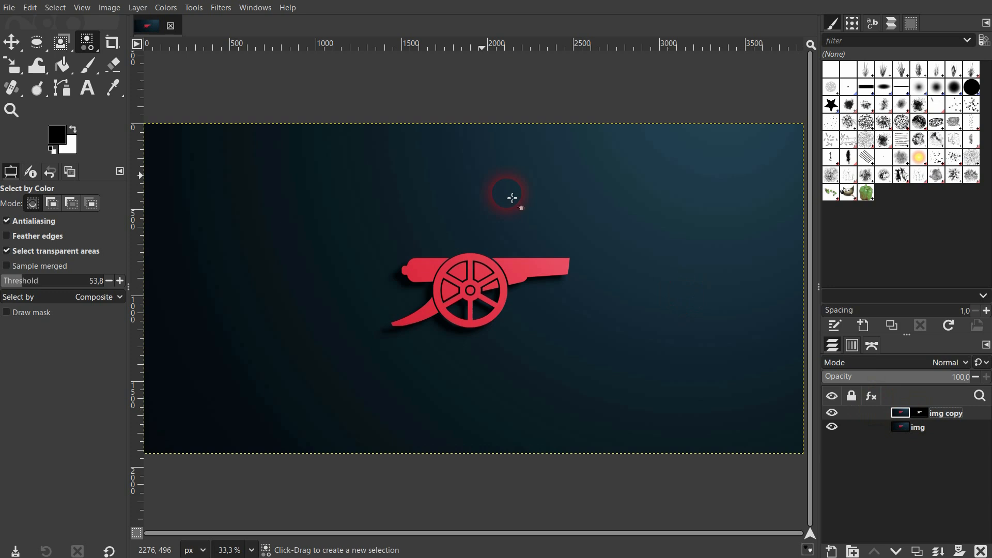
left_click(166, 8)
left_click(175, 27)
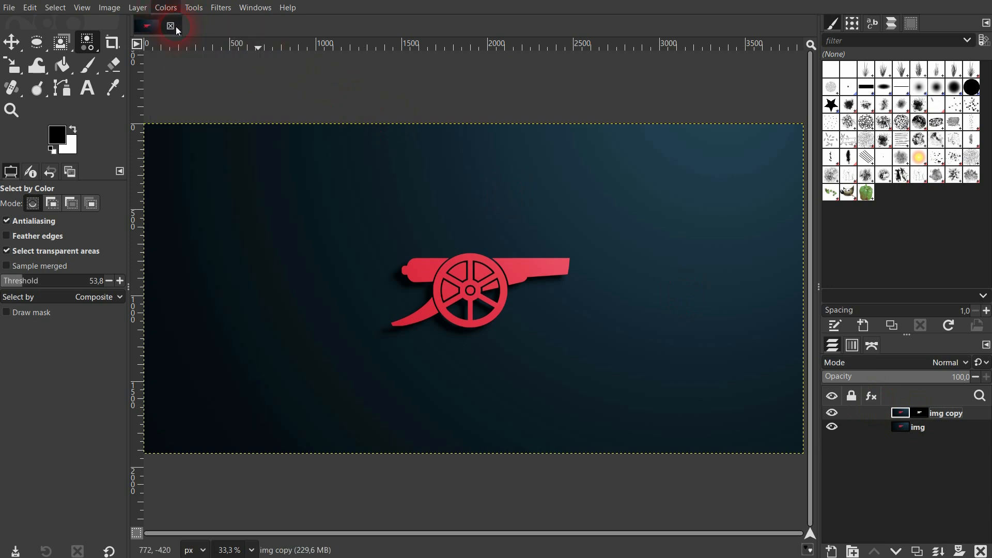
left_click_drag(155, 127, 210, 39)
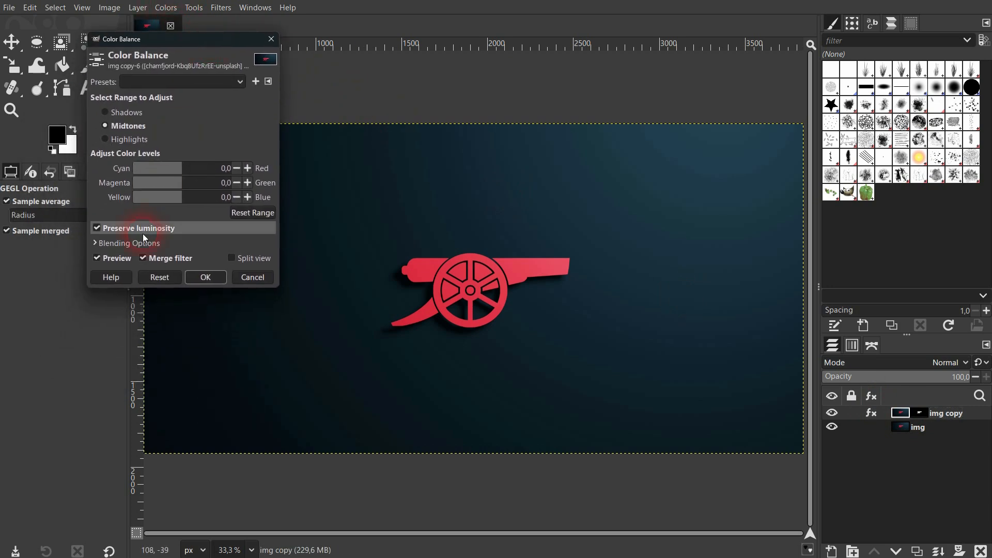
left_click(112, 257)
left_click(112, 258)
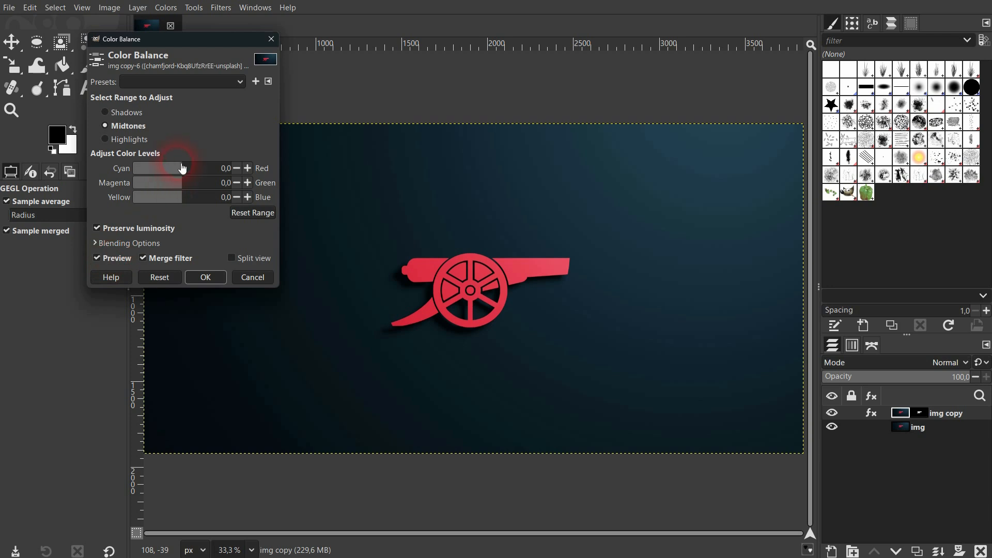
Step: Apply a midtone color balance of 50.5 Cyan-Red, 40.0 Magenta-Green and -61.1 Yellow-Blue with luminosity preserved
left_click_drag(185, 169, 209, 168)
left_click_drag(184, 183, 212, 175)
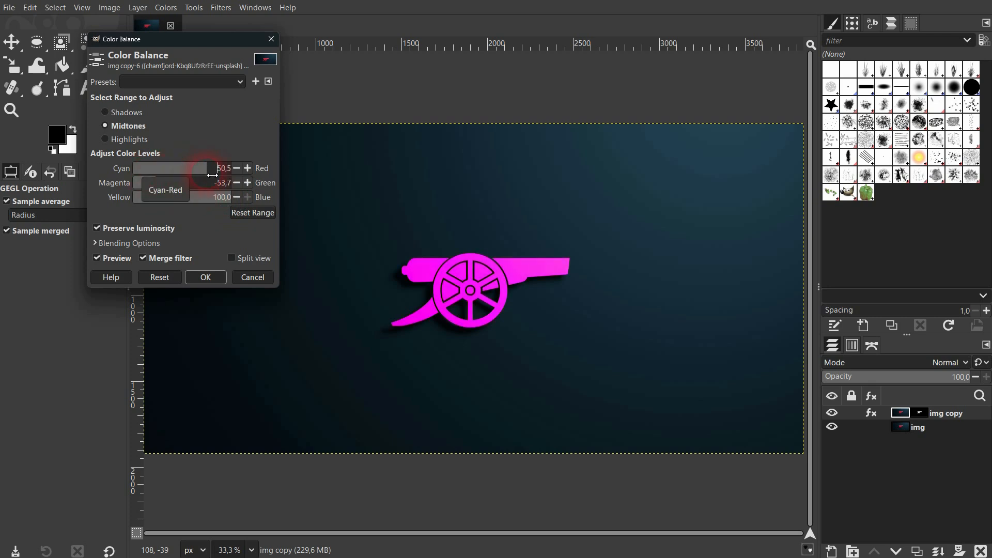
left_click(205, 185)
left_click(154, 201)
left_click(206, 277)
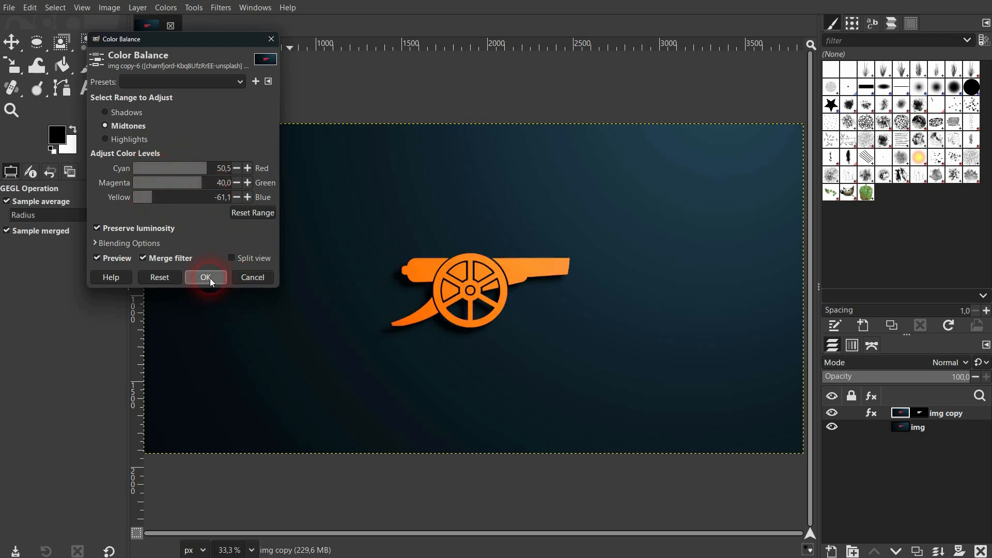
Step: Toggle the img copy layer's visibility off and on to compare the original and recolored cannon, and inspect it closely
left_click(832, 413)
left_click(832, 413)
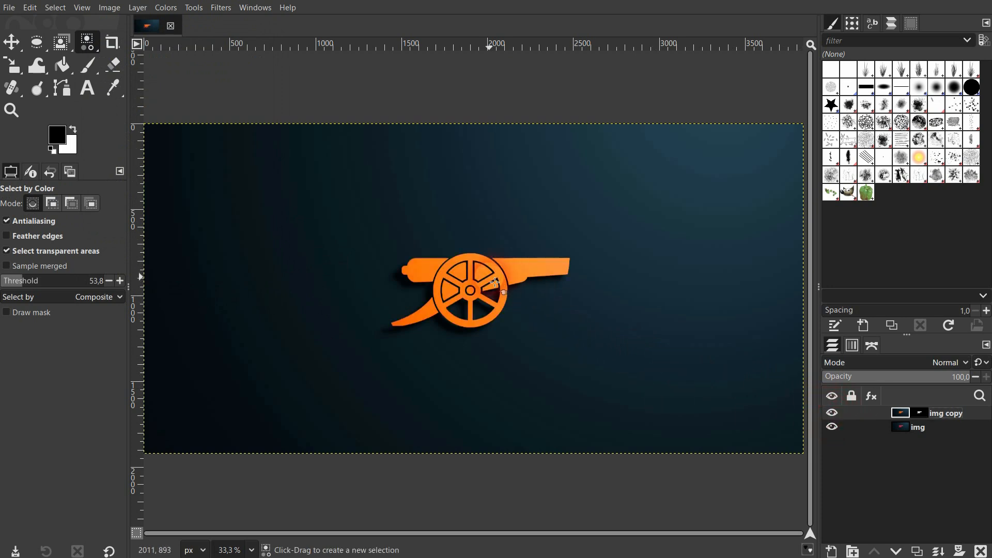
scroll(499, 281, "up", 4)
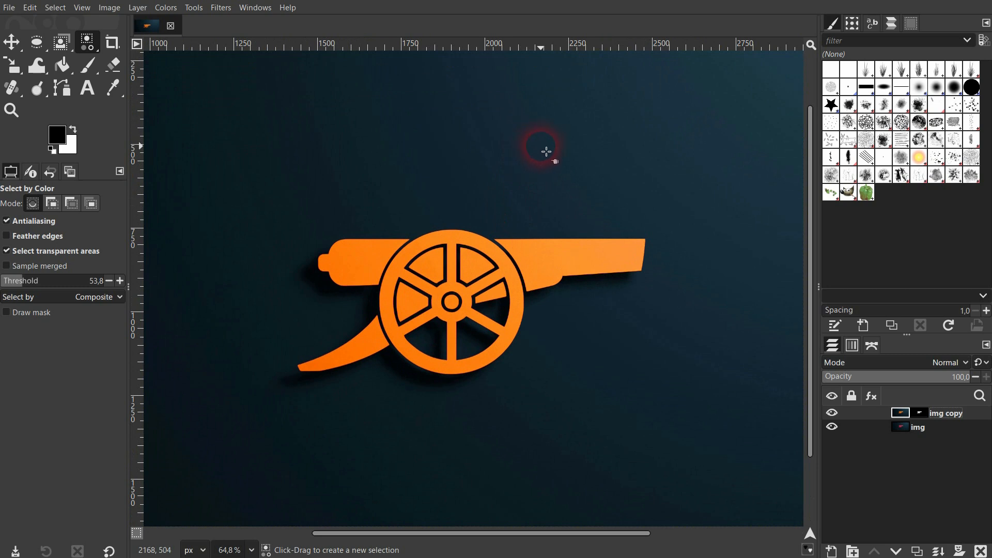
Step: Locate the Select by Color tool in its tool group and in the list of selection tools
right_click(87, 40)
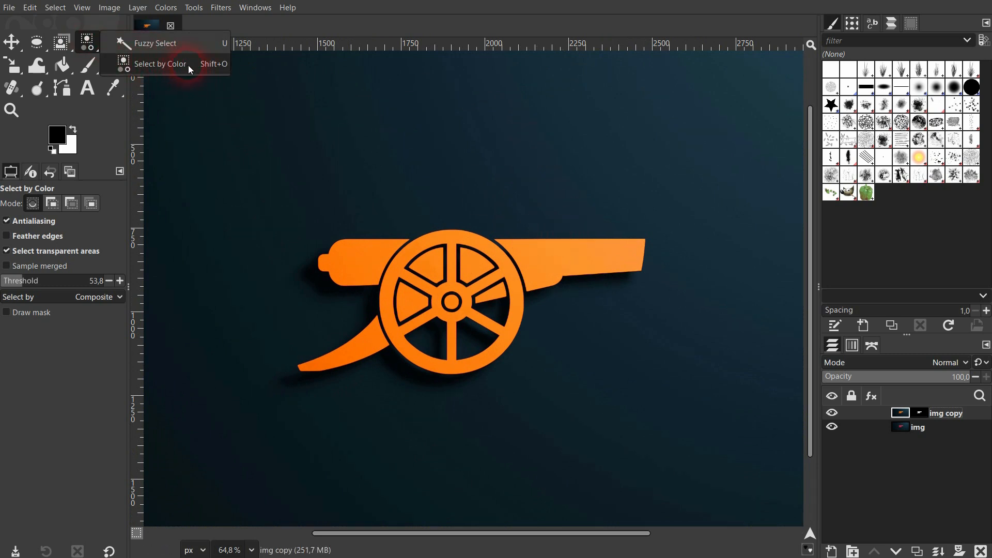
left_click(531, 277)
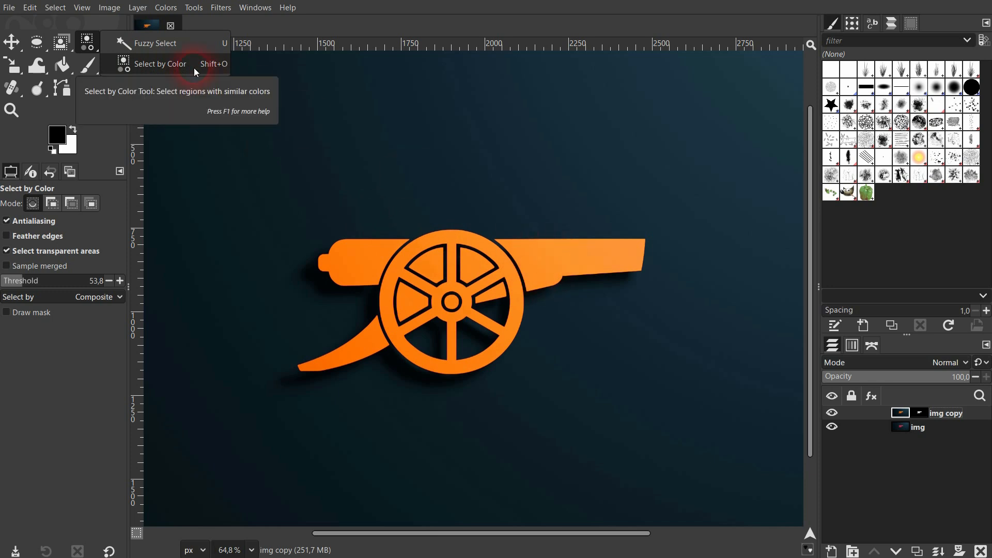
left_click(194, 8)
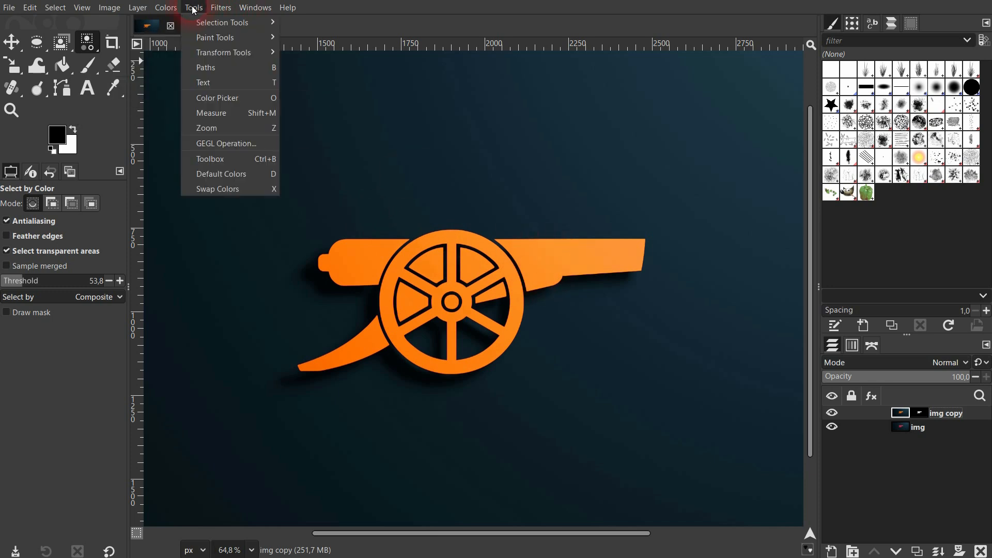
left_click(210, 23)
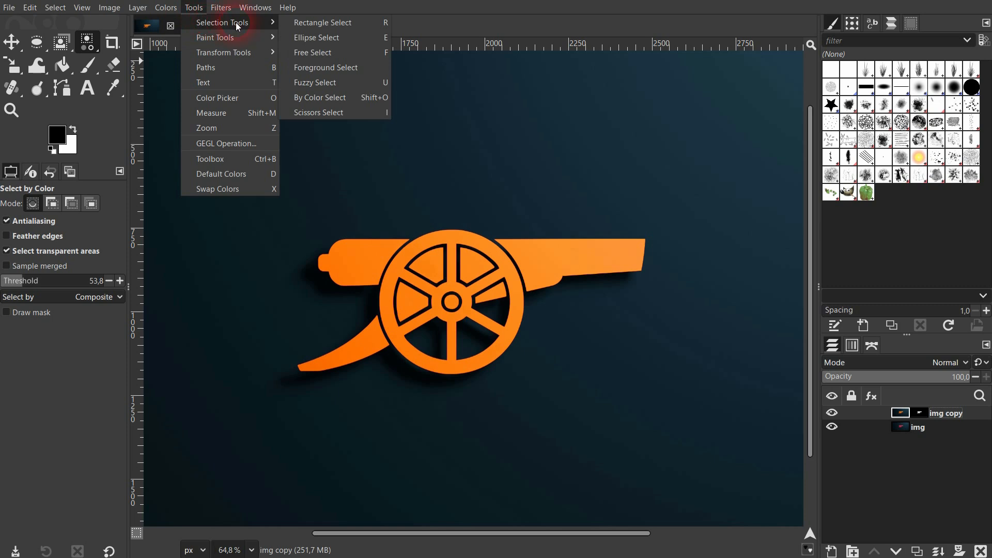
left_click(357, 98)
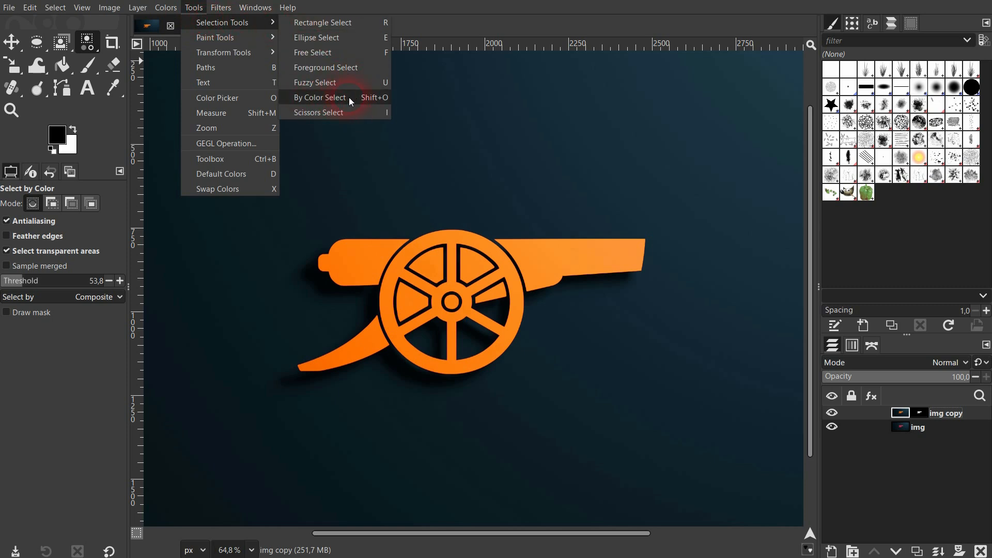